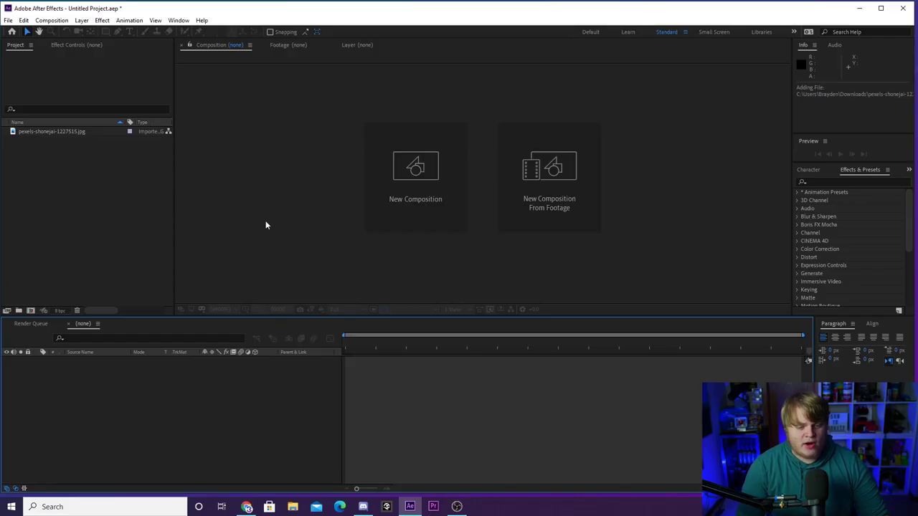
- Create a new 1920×1080, 60 fps composition
click(213, 421)
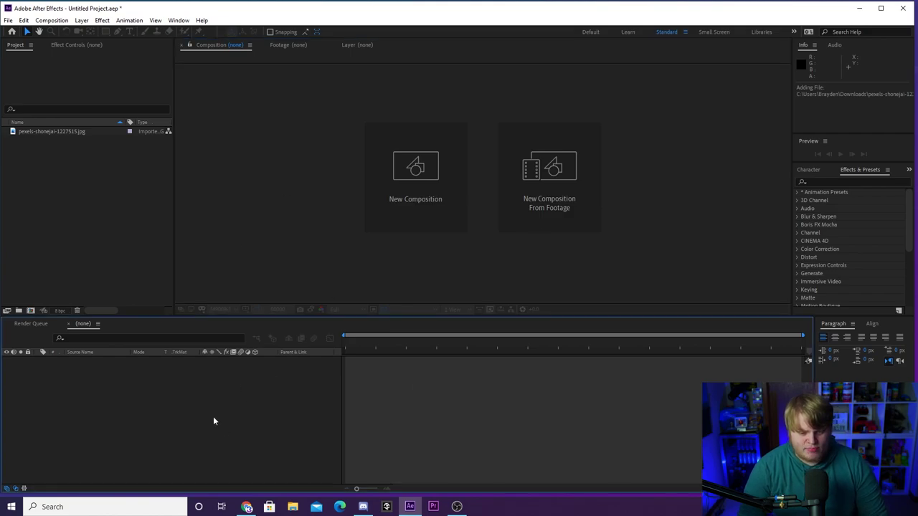
click(68, 133)
click(79, 181)
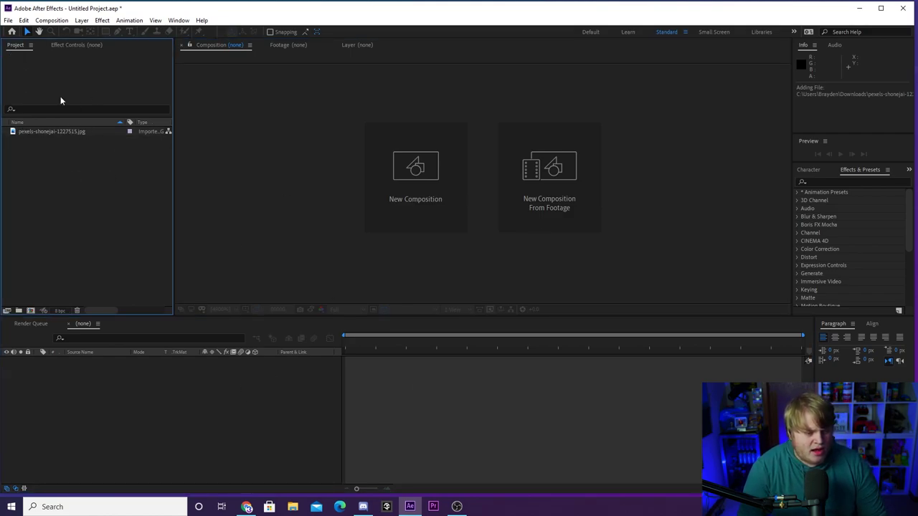
click(414, 166)
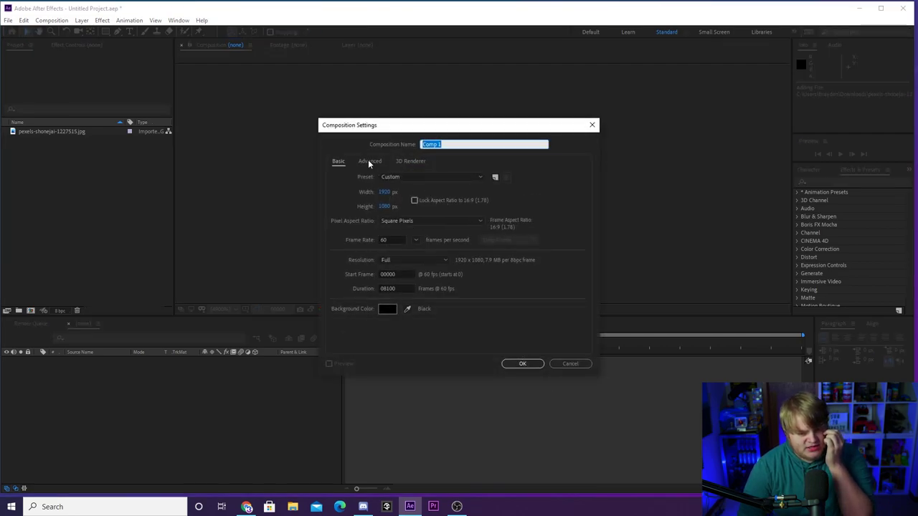
click(516, 364)
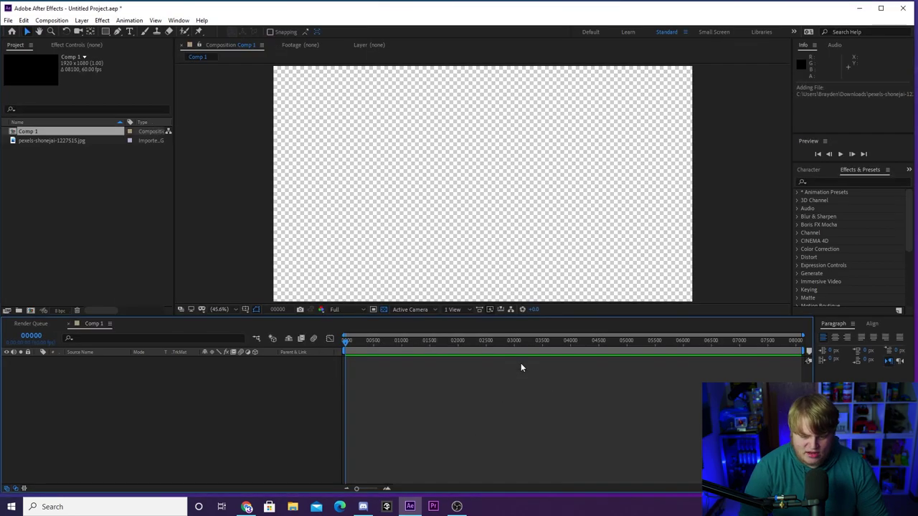
- Add the brick-wall photo to Comp 1 and scale it down to fit the frame
click(71, 140)
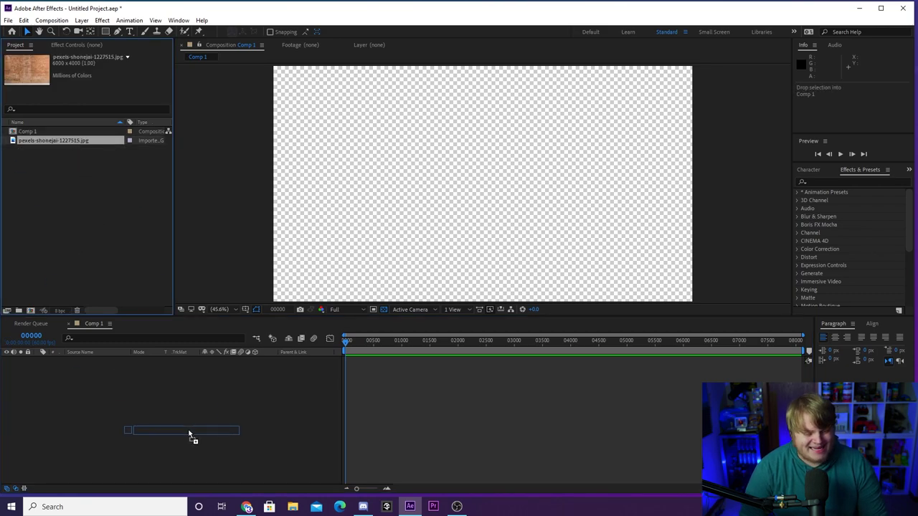
drag(189, 434, 186, 431)
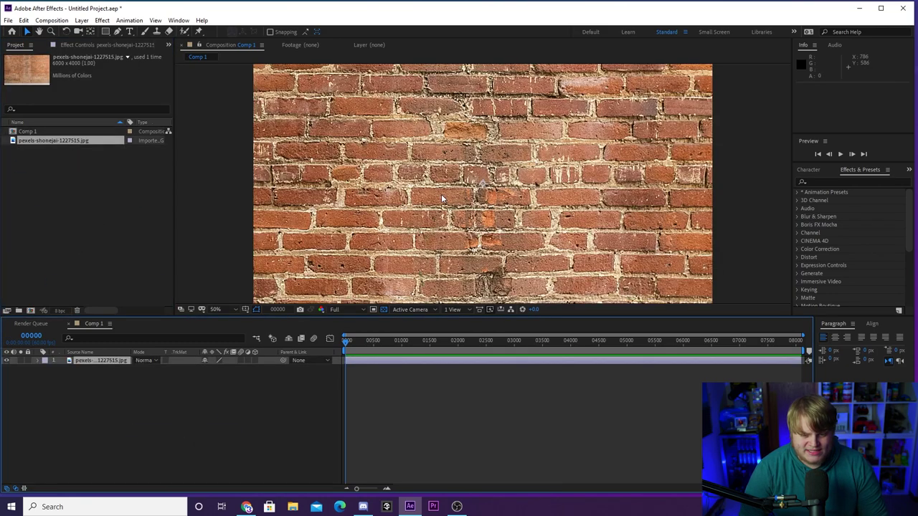
key(comma)
key(comma)
key(comma)
key(comma)
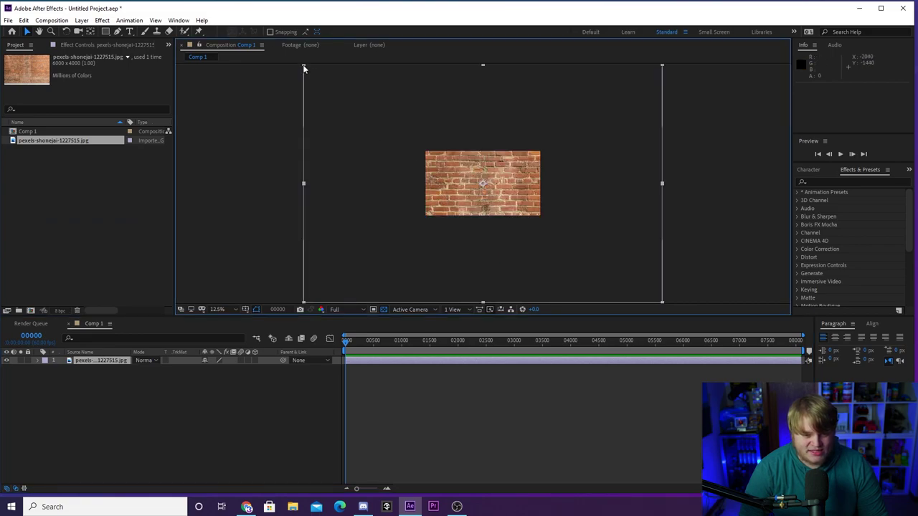
drag(305, 66, 410, 151)
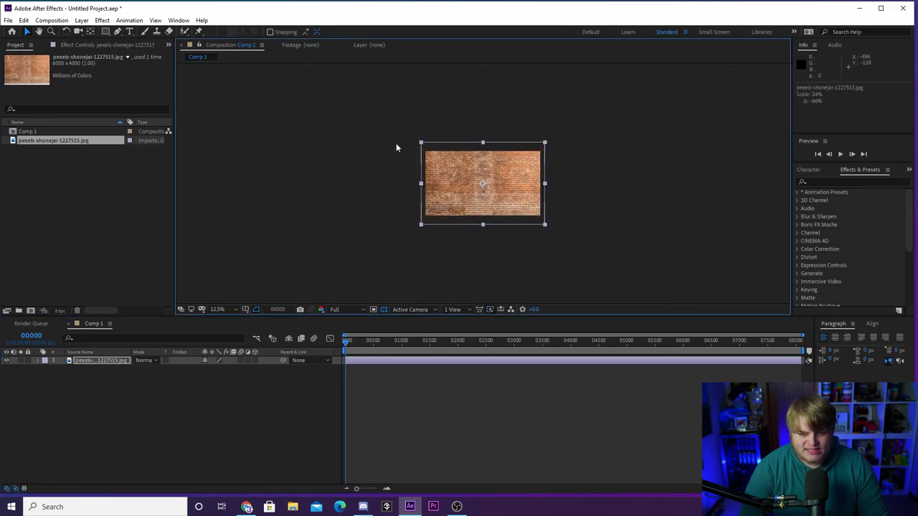
click(388, 182)
key(period)
key(period)
key(comma)
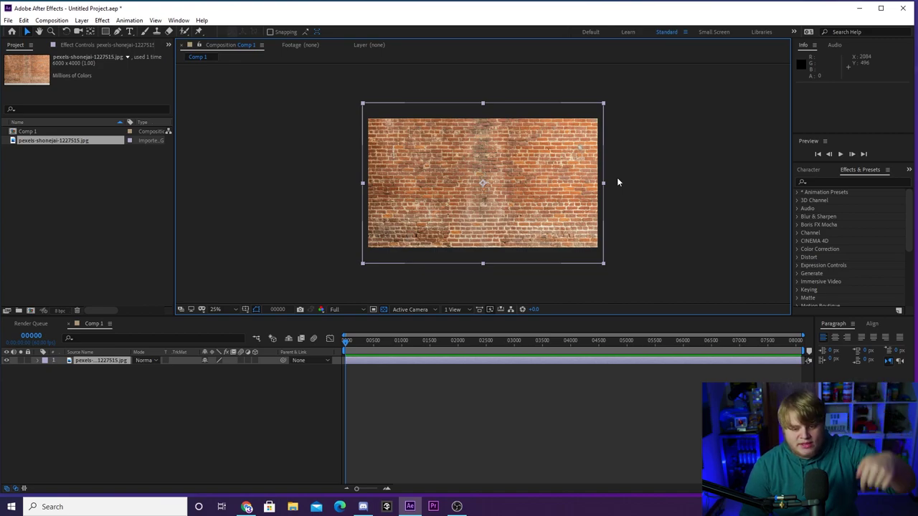
- Fine-tune the brick layer's scale to 33% and check its edges
click(633, 213)
drag(604, 104, 602, 105)
key(period)
key(comma)
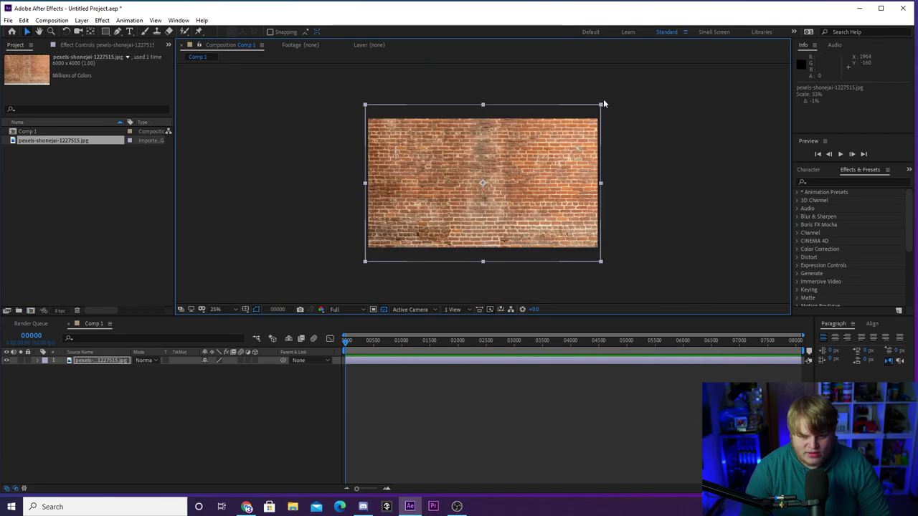
click(619, 156)
key(period)
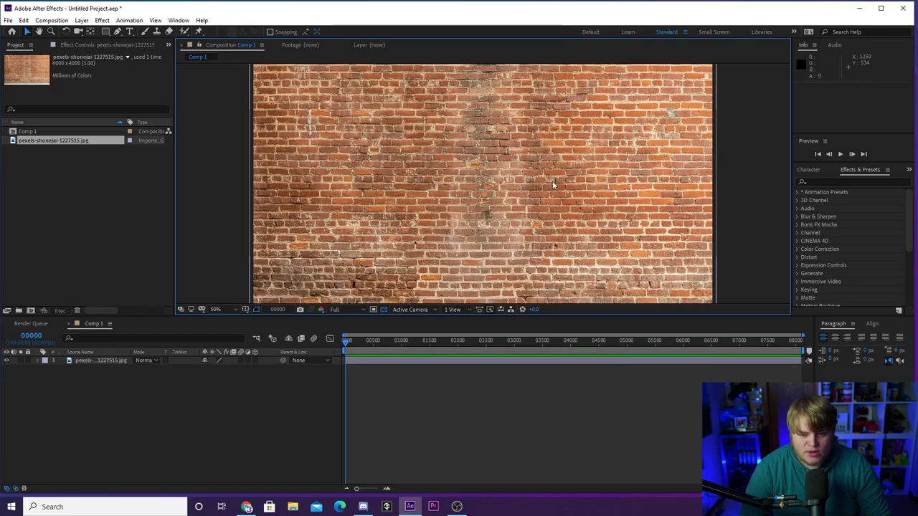
key(comma)
click(542, 192)
- Pre-compose the brick layer and make the precomp a 3D layer
right_click(123, 360)
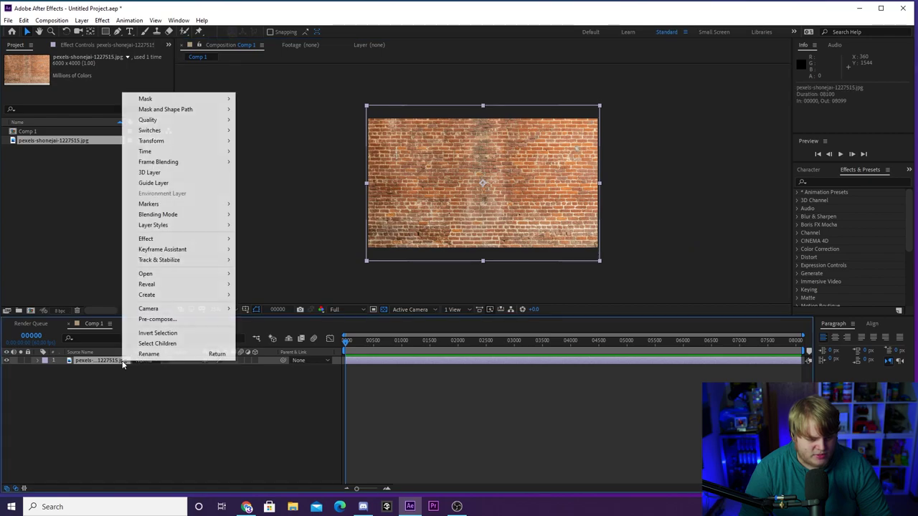
click(158, 318)
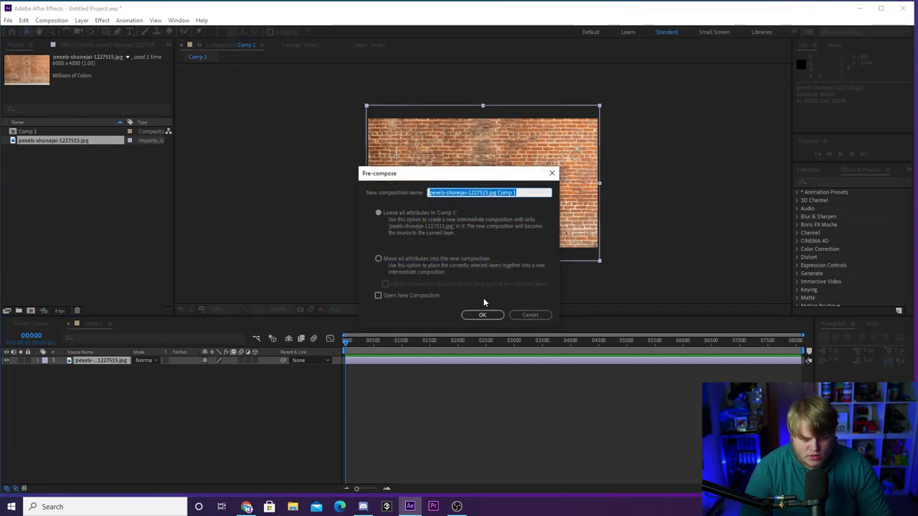
click(160, 383)
click(109, 360)
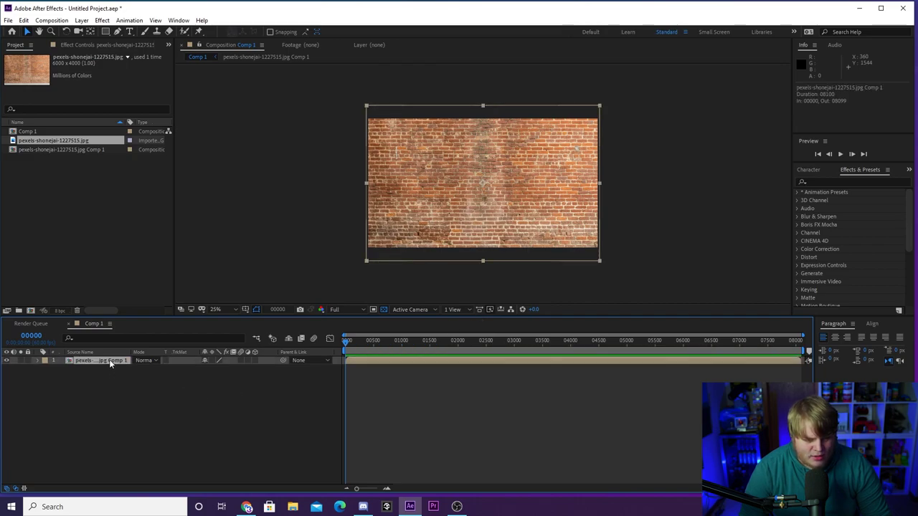
click(255, 360)
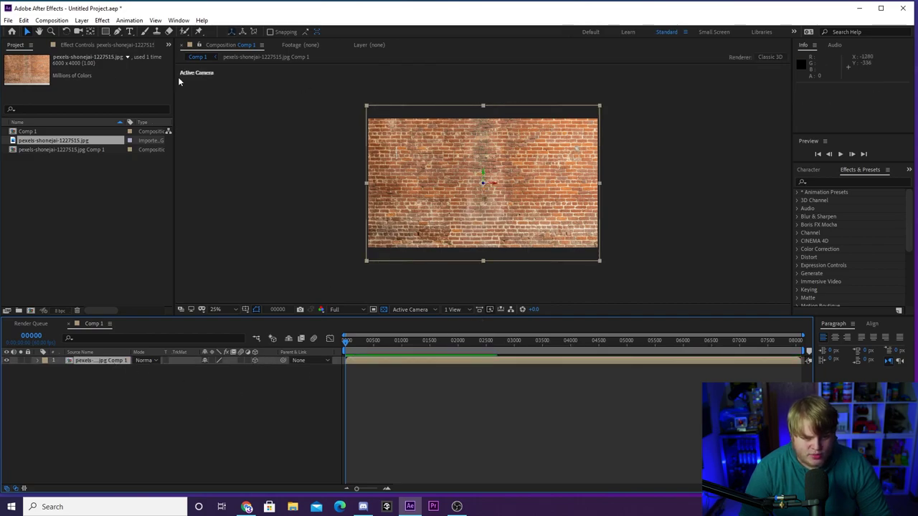
- Angle the 3D wall in perspective, turning it to 36 degrees
click(68, 31)
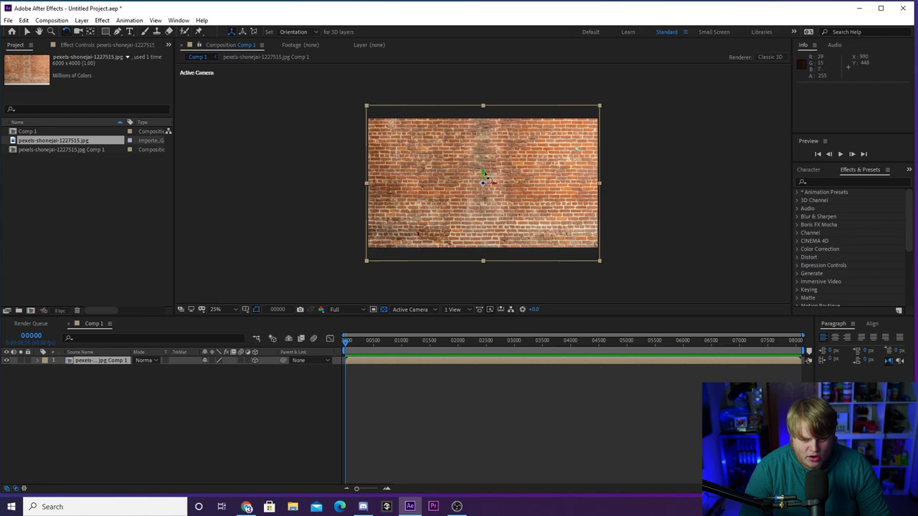
drag(485, 175, 431, 113)
key(v)
drag(454, 162, 433, 154)
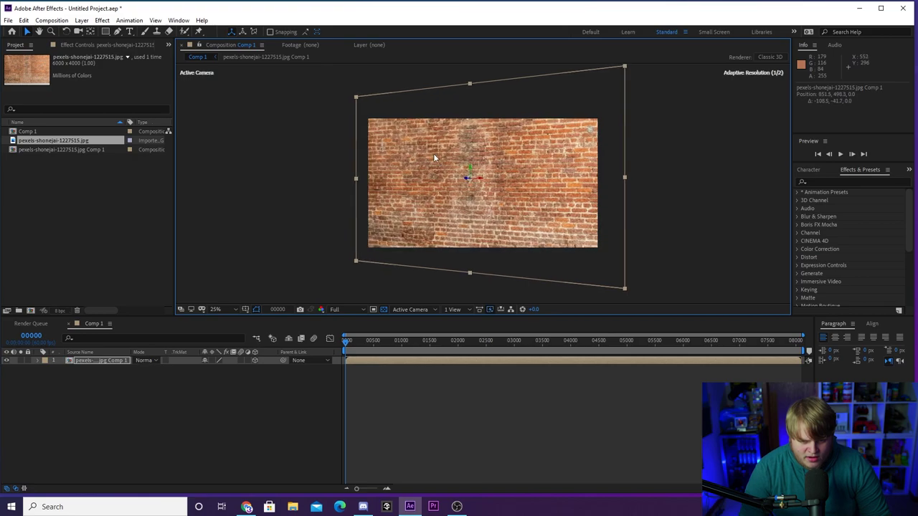
click(66, 32)
drag(470, 171, 450, 171)
- Position the angled wall to cover the frame, then open the nested brick-wall precomp
click(27, 31)
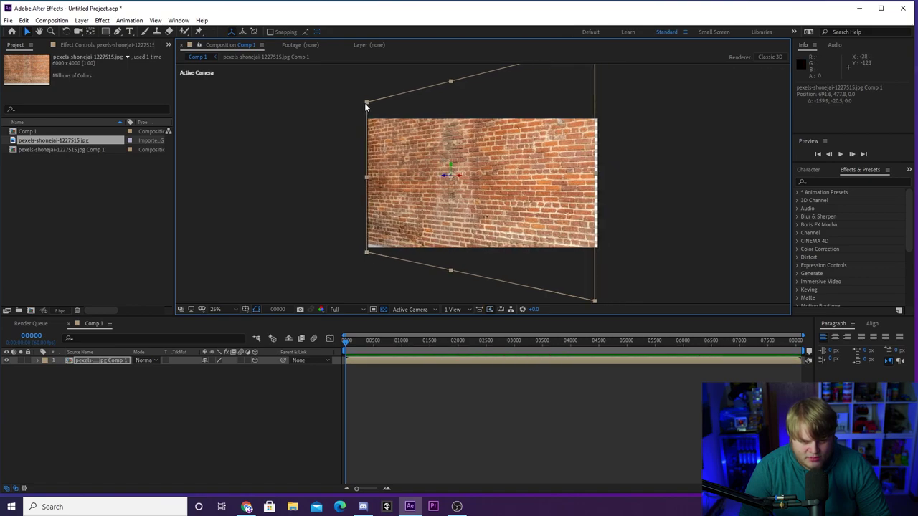
mouse_move(365, 102)
mouse_down()
mouse_move(354, 93)
mouse_move(358, 101)
mouse_up()
drag(395, 128, 399, 129)
click(355, 135)
key(period)
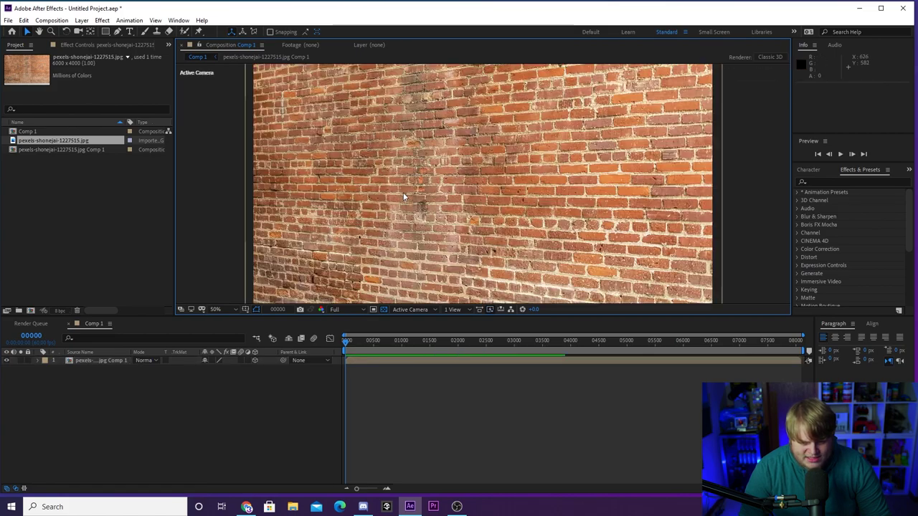
key(comma)
double_click(119, 361)
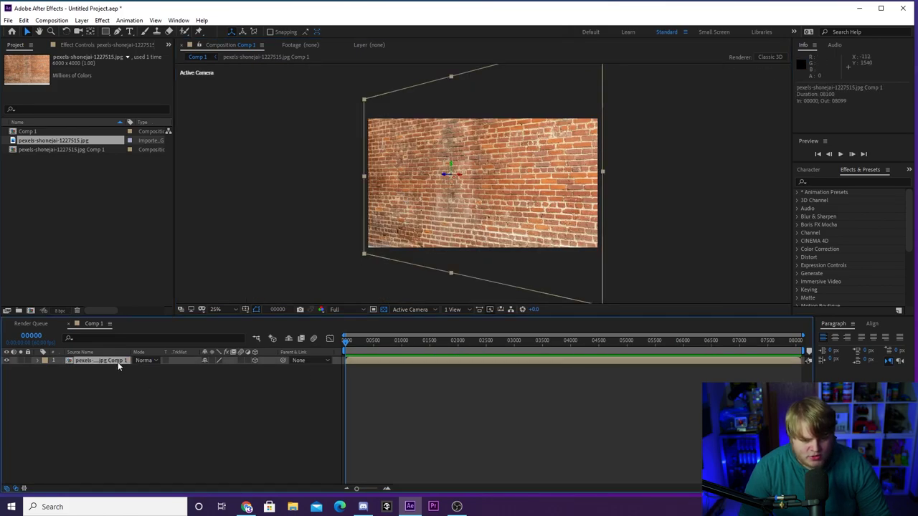
key(comma)
key(comma)
- Add a STARTING SOON text layer on the flat brick wall at 612 px
click(499, 183)
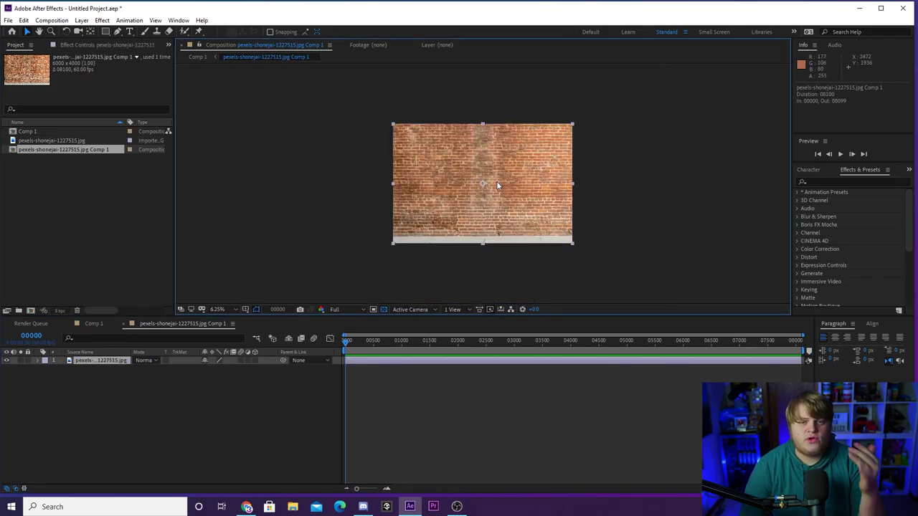
key(period)
click(684, 199)
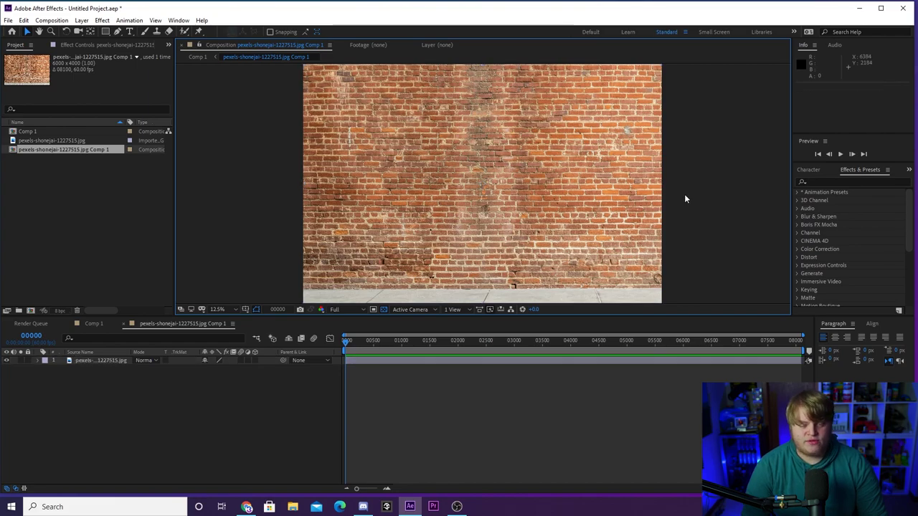
click(129, 31)
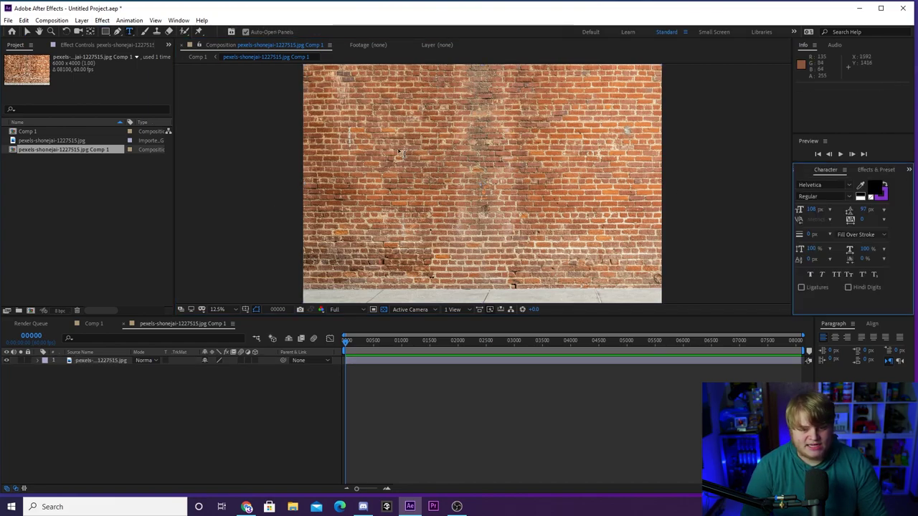
click(414, 160)
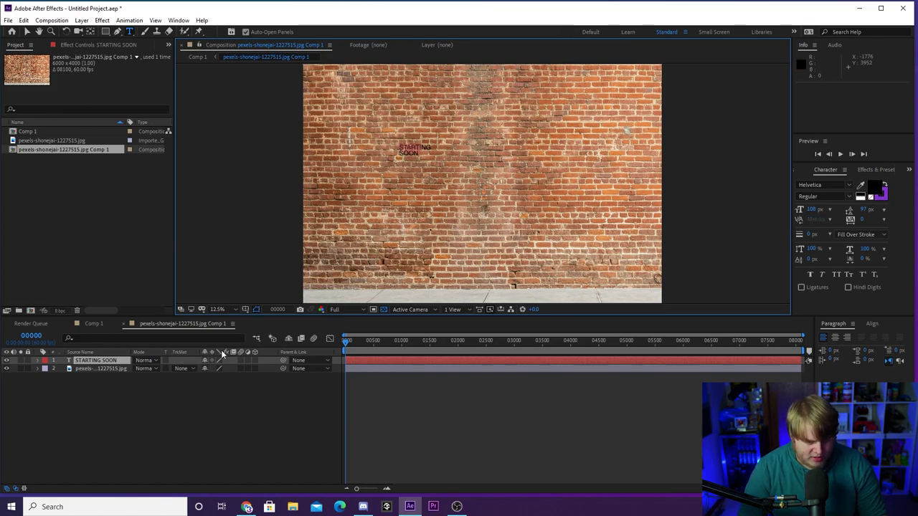
drag(829, 212, 823, 192)
- Set the text to Roboto Black, widen line spacing, and centre-align it
click(810, 185)
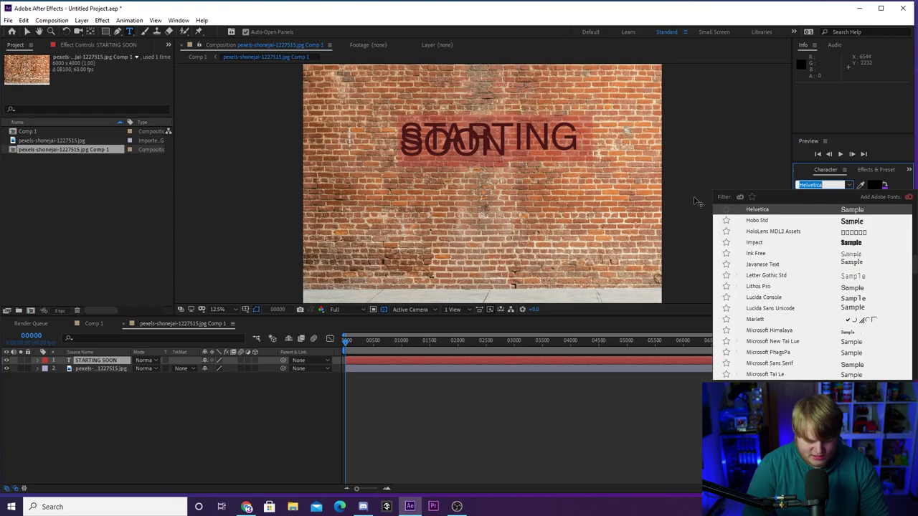
text(robo)
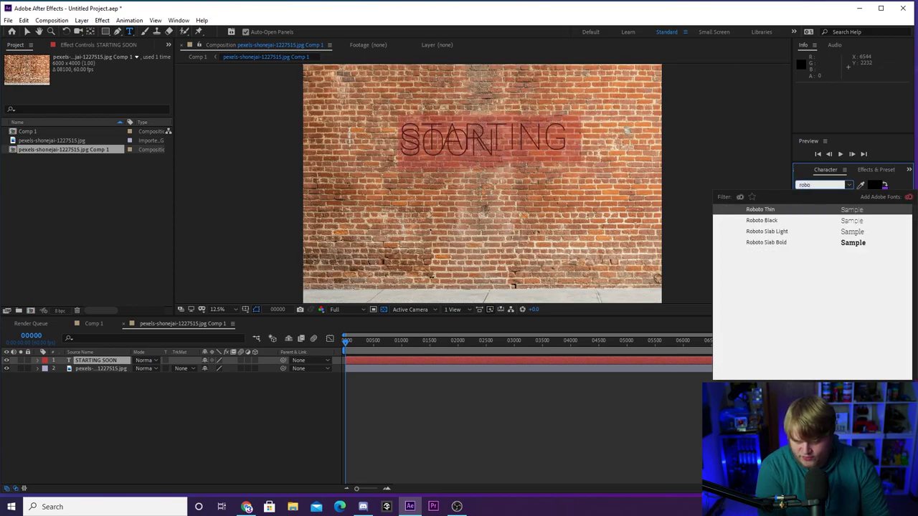
click(763, 221)
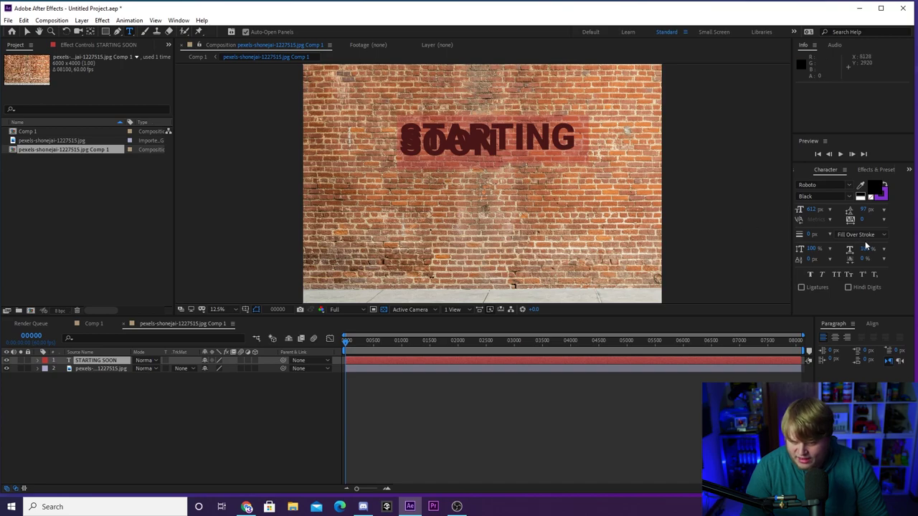
drag(862, 209, 893, 207)
click(834, 337)
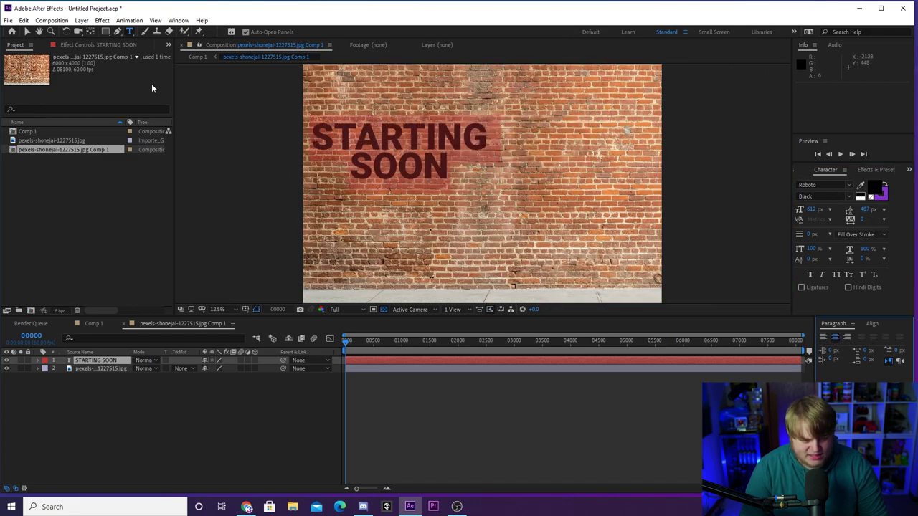
- Move and enlarge the STARTING SOON text into the middle of the wall
click(28, 31)
drag(396, 143, 514, 213)
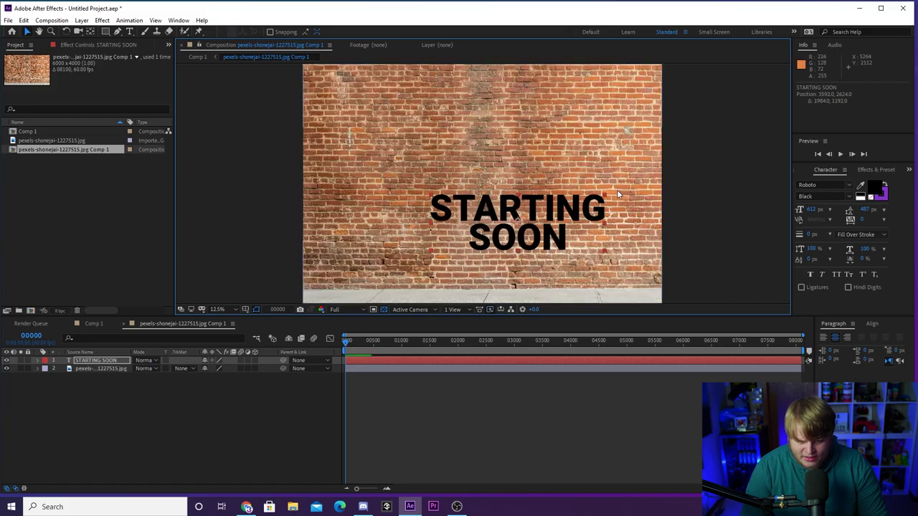
drag(605, 191, 652, 176)
drag(621, 213, 583, 188)
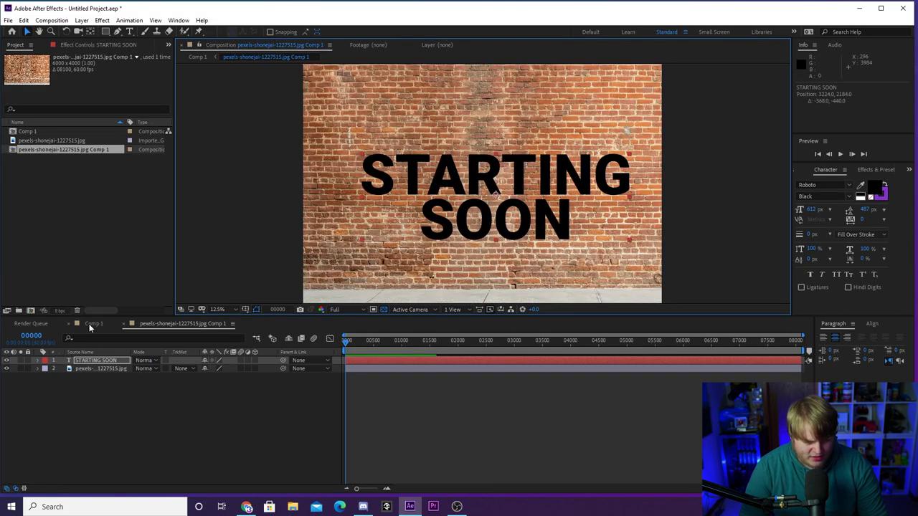
- Compare the text on the angled wall in Comp 1 against the flat brick-wall comp
click(89, 323)
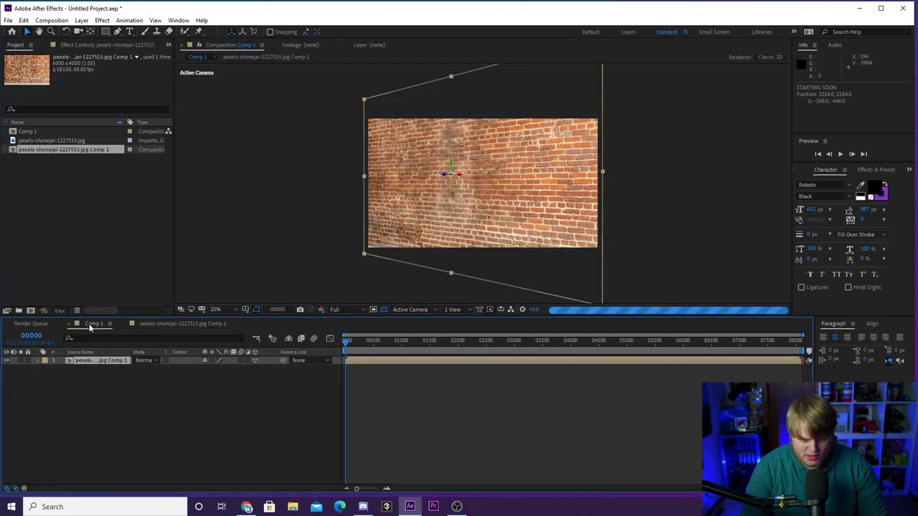
click(171, 325)
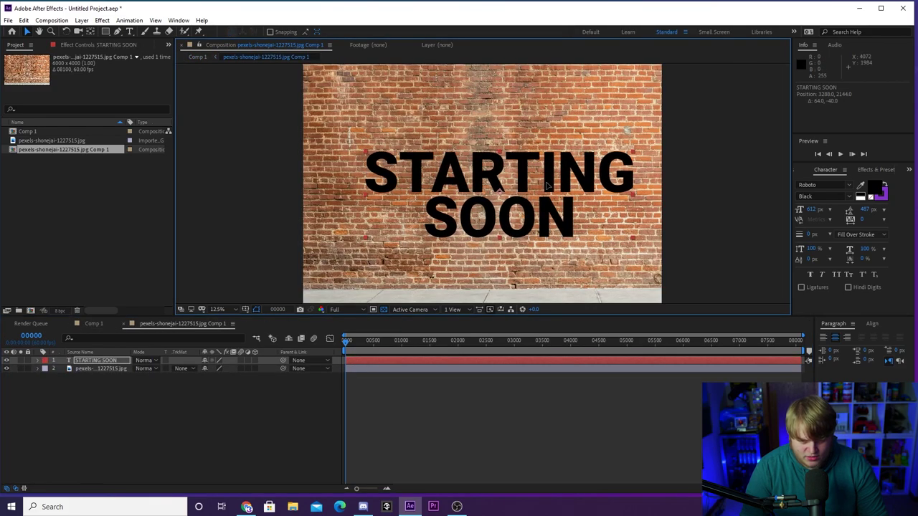
click(86, 324)
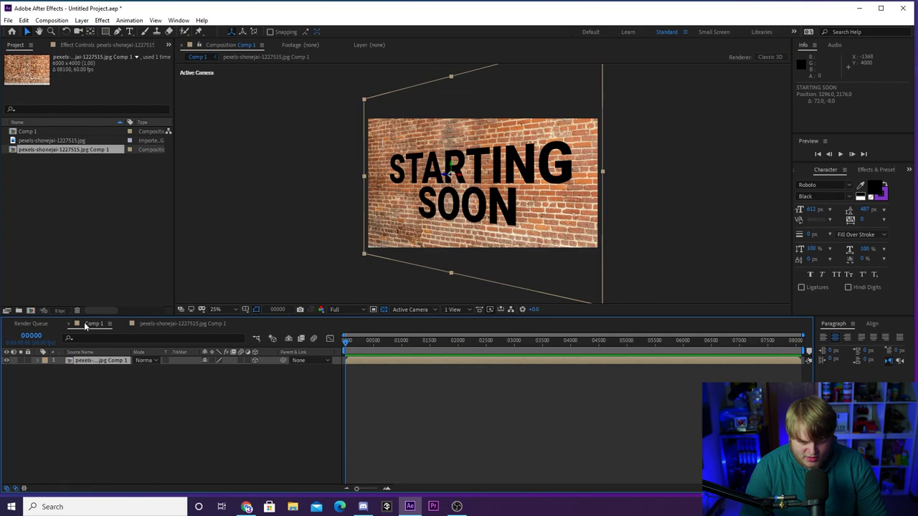
key(period)
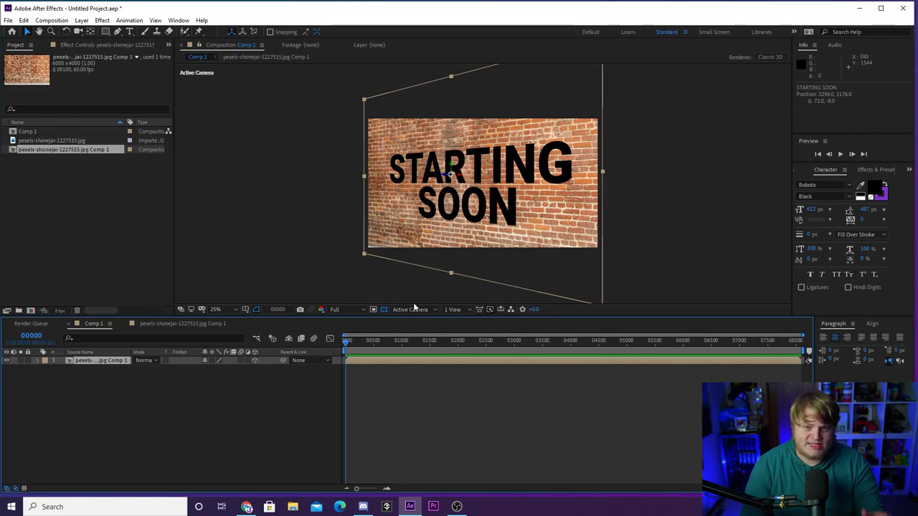
click(169, 322)
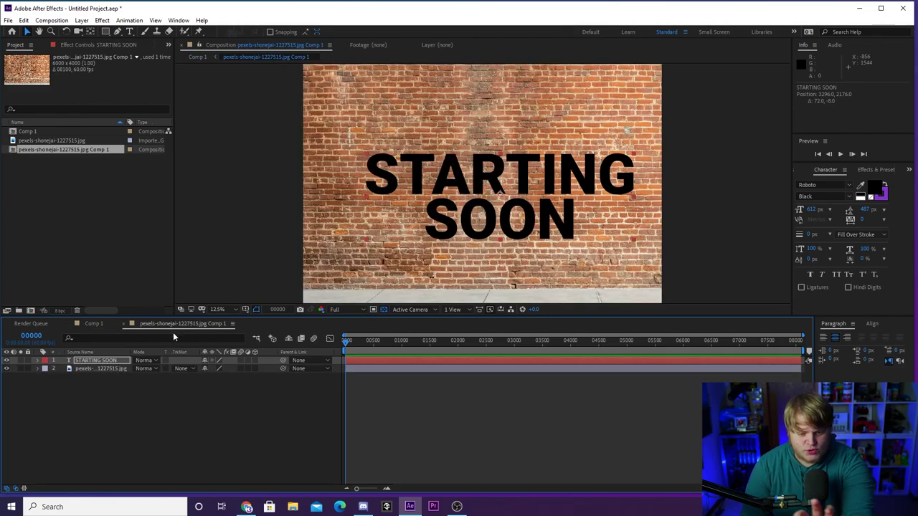
click(102, 324)
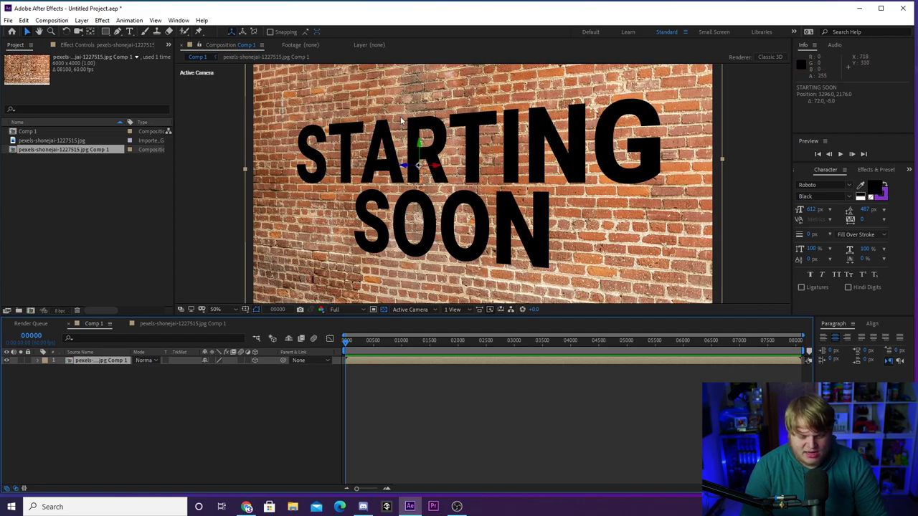
key(comma)
key(comma)
click(166, 323)
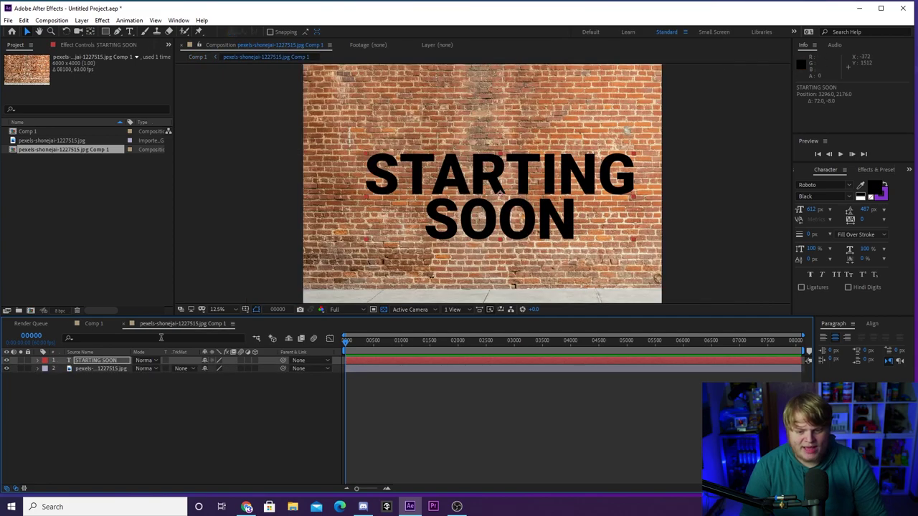
- Create a new full-frame solid layer via Layer > New > Solid
click(81, 20)
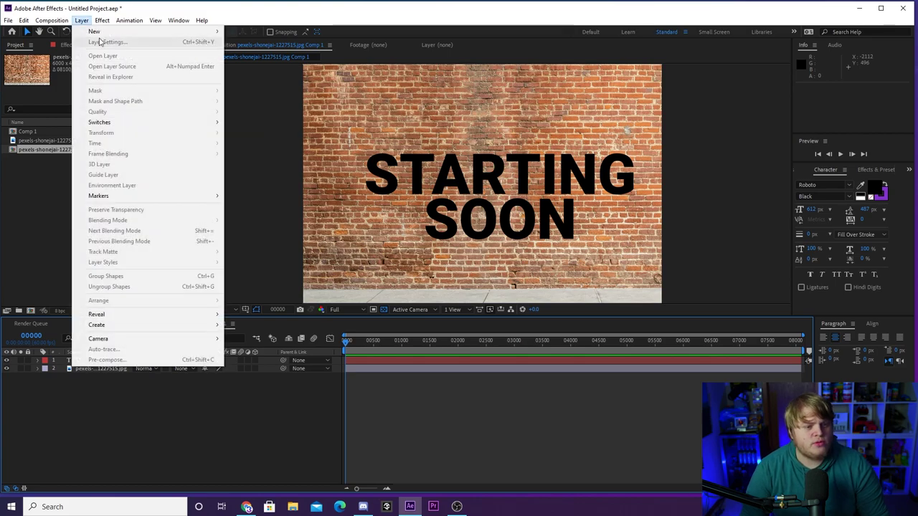
mouse_move(94, 32)
click(258, 44)
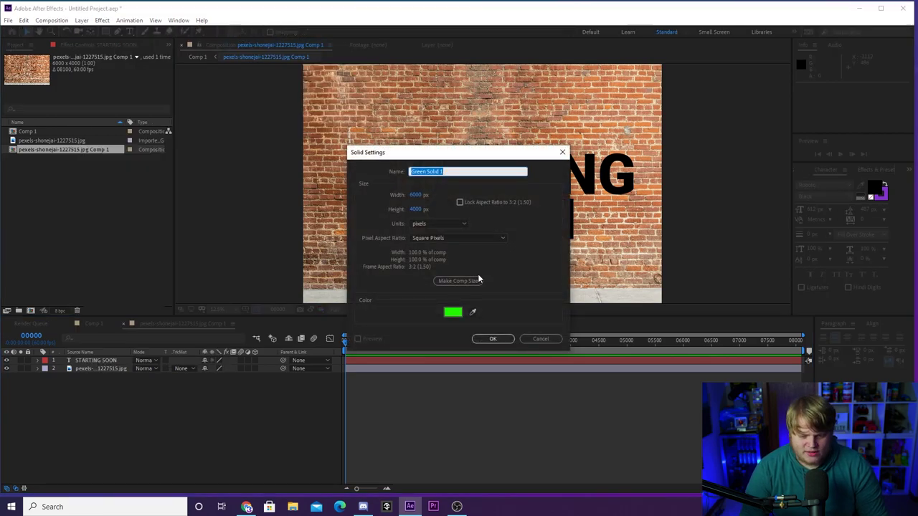
click(500, 339)
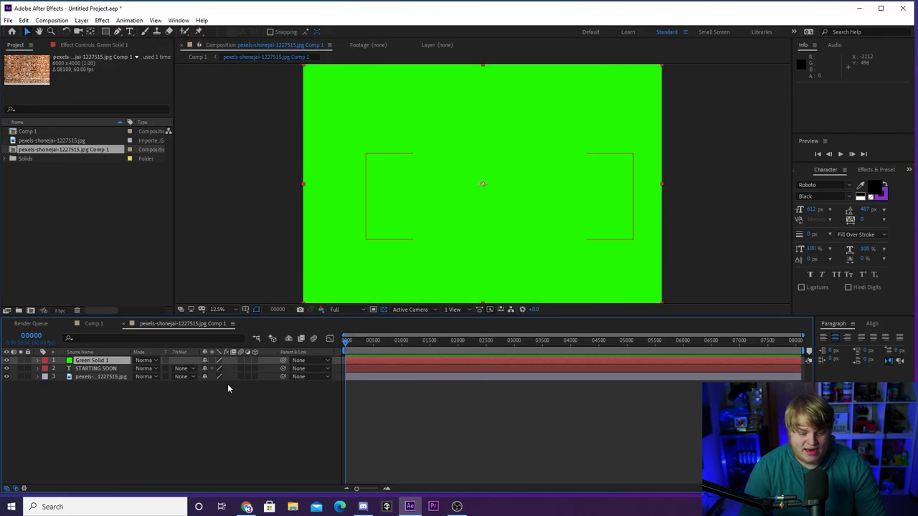
- Apply the Saber effect to Green Solid 1 and dismiss the disk cache warning
click(876, 169)
click(826, 182)
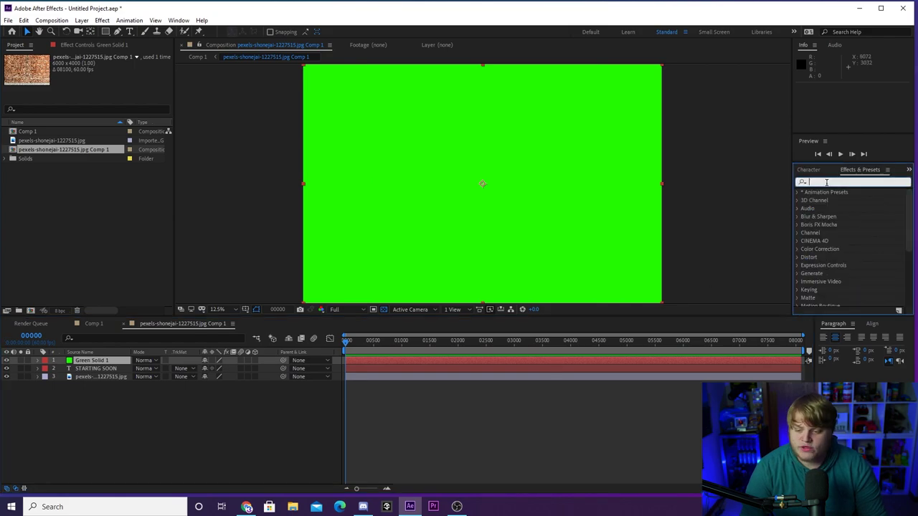
text(saber)
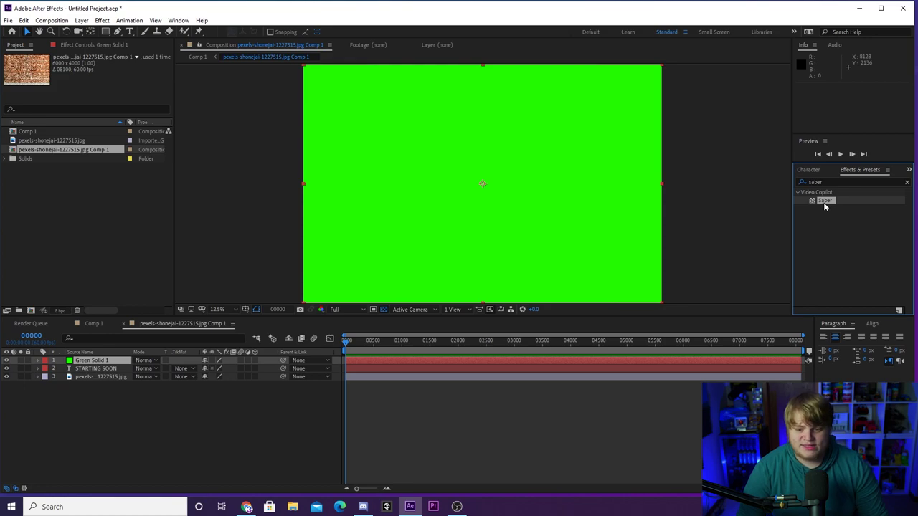
drag(824, 202, 522, 206)
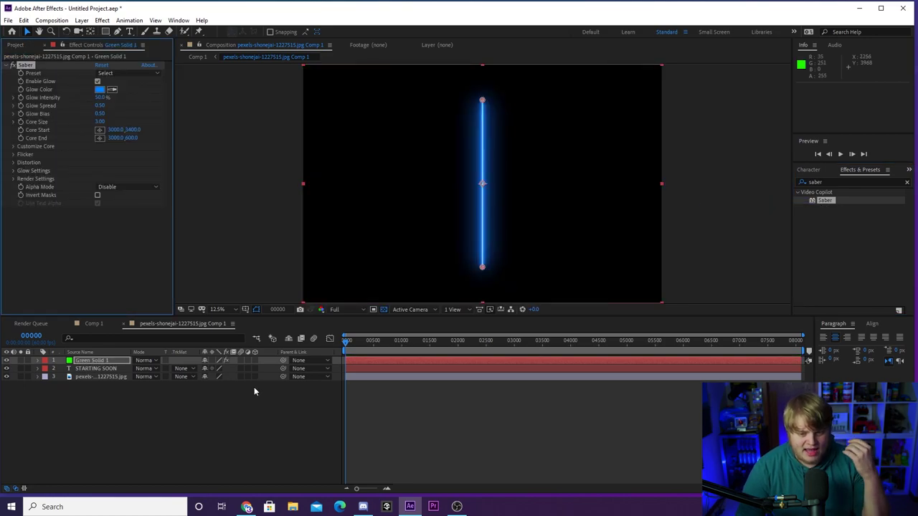
click(208, 460)
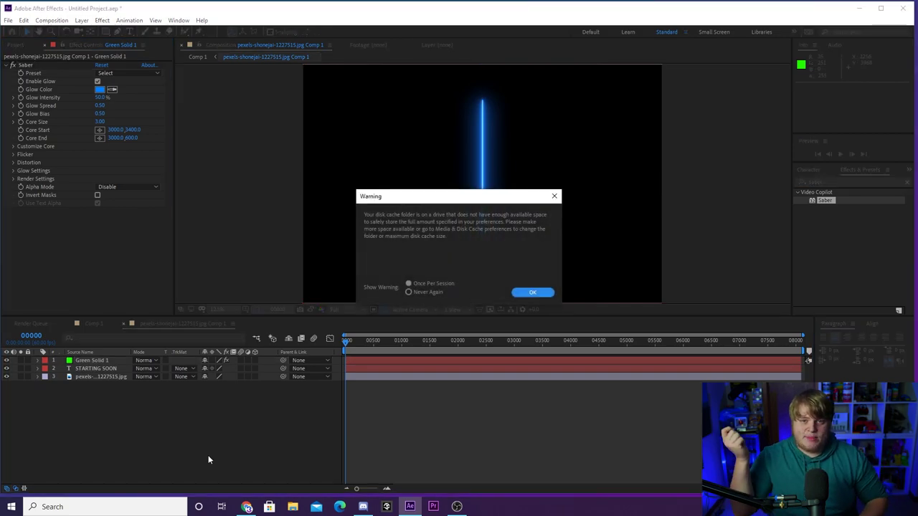
click(532, 293)
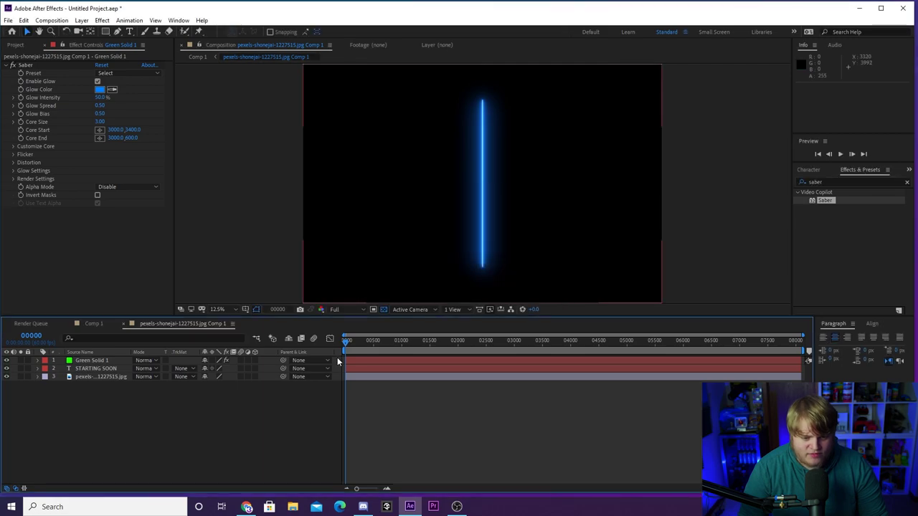
click(97, 360)
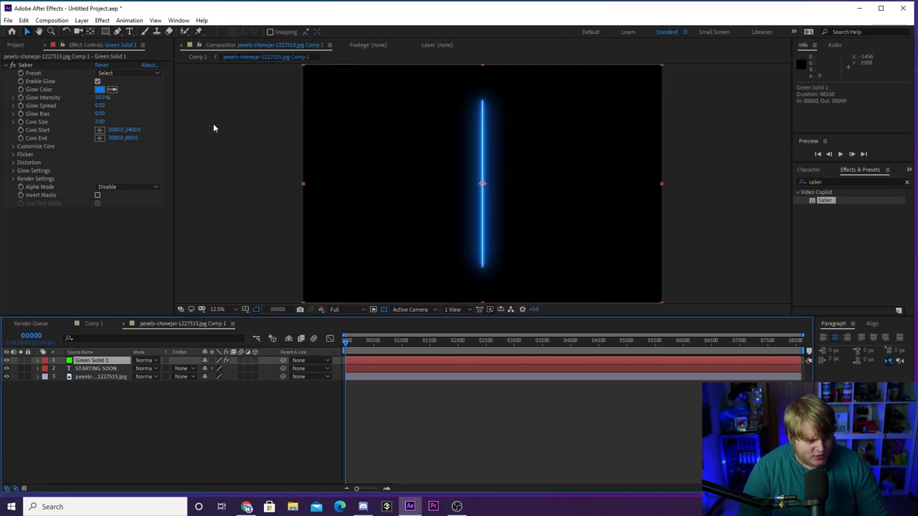
- Set Saber's Core Type to Text Layer, tracing the 2. STARTING SOON layer
click(30, 150)
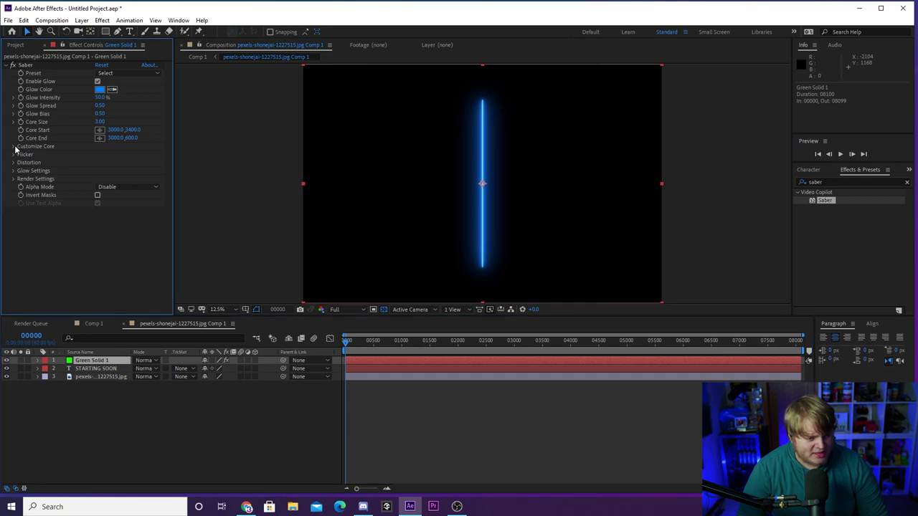
click(13, 147)
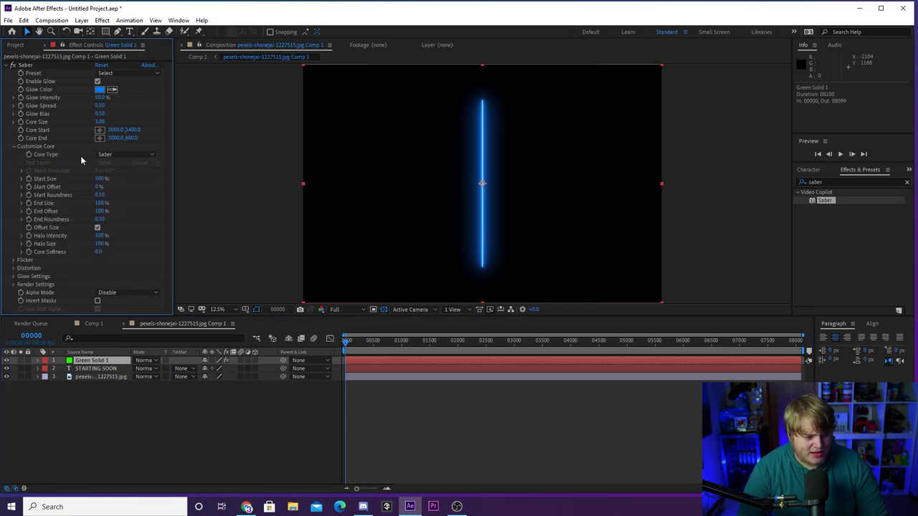
click(122, 154)
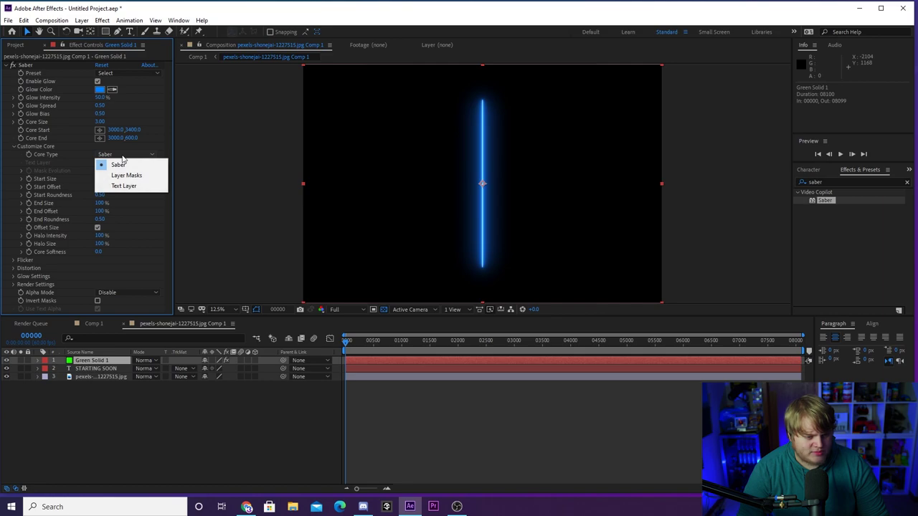
click(129, 185)
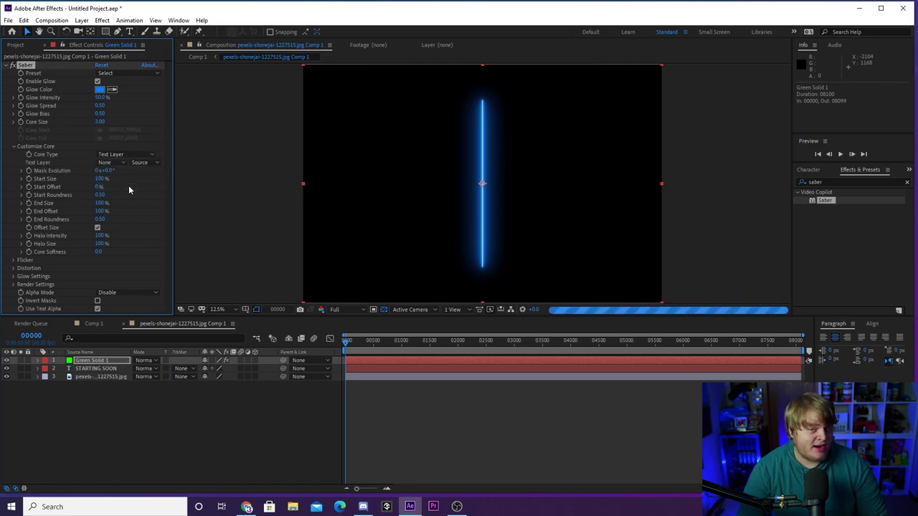
click(115, 163)
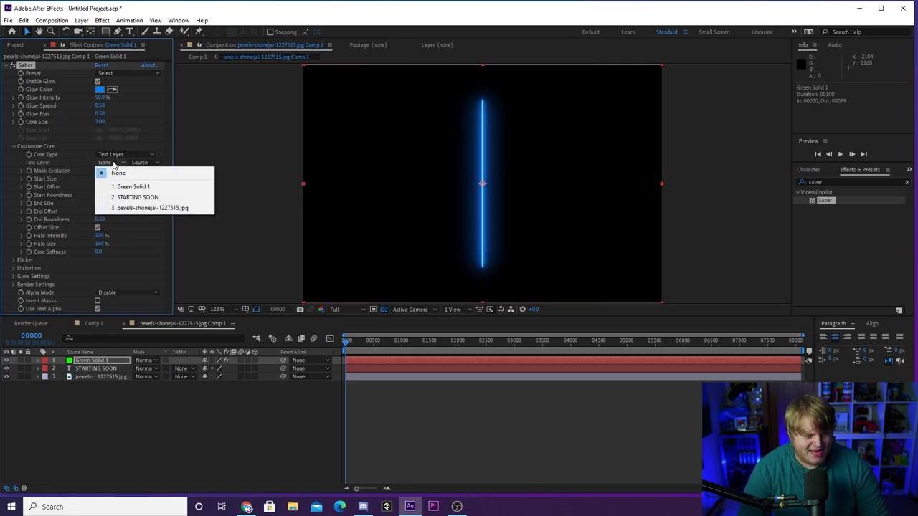
click(146, 198)
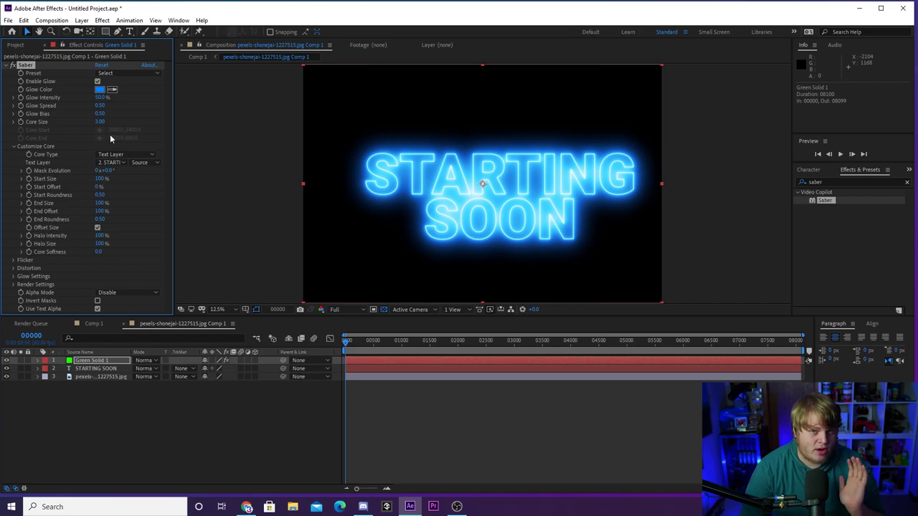
click(13, 285)
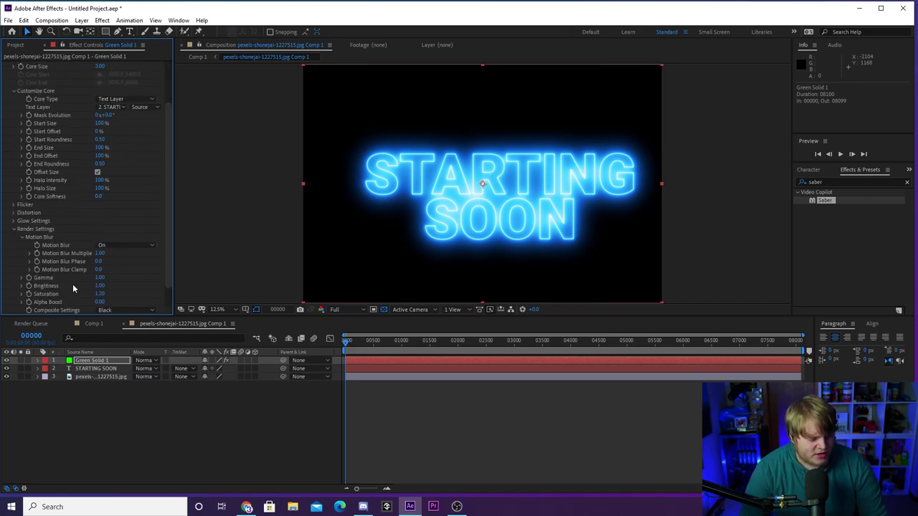
- Set Saber's Composite setting to Transparent so the brick wall shows through
scroll(130, 290, down, 2)
click(109, 289)
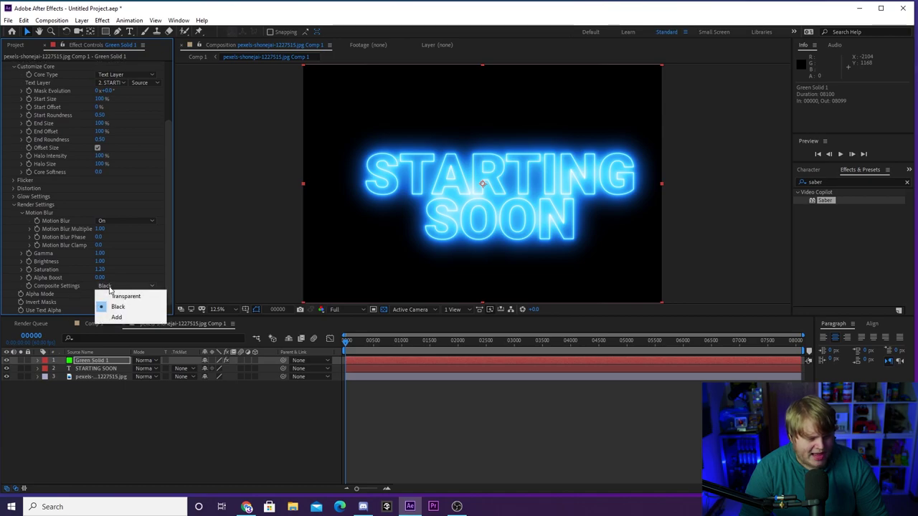
click(125, 294)
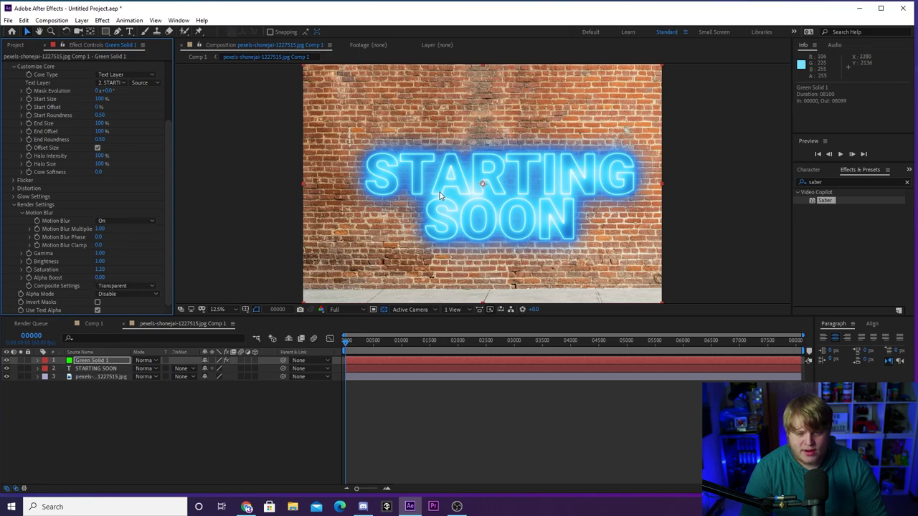
- Scroll back to the top of Saber and bring up its Preset list
scroll(34, 86, up, 3)
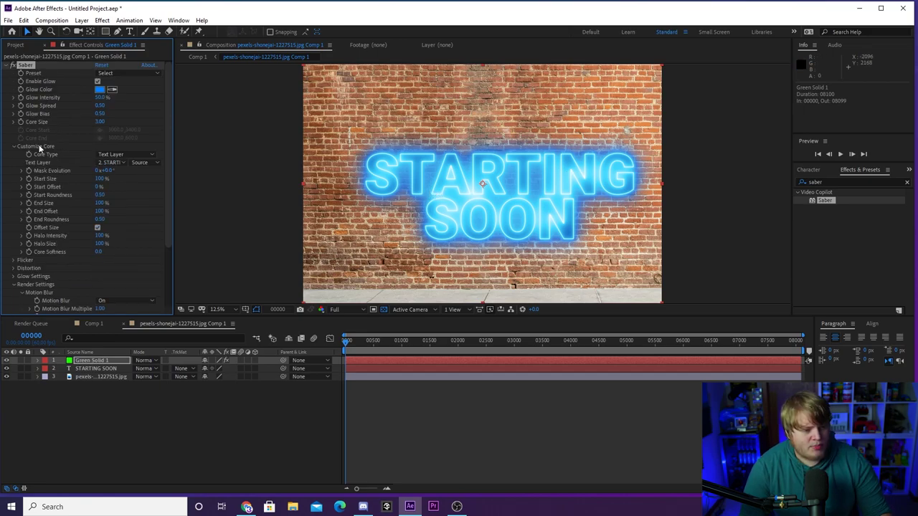
click(39, 80)
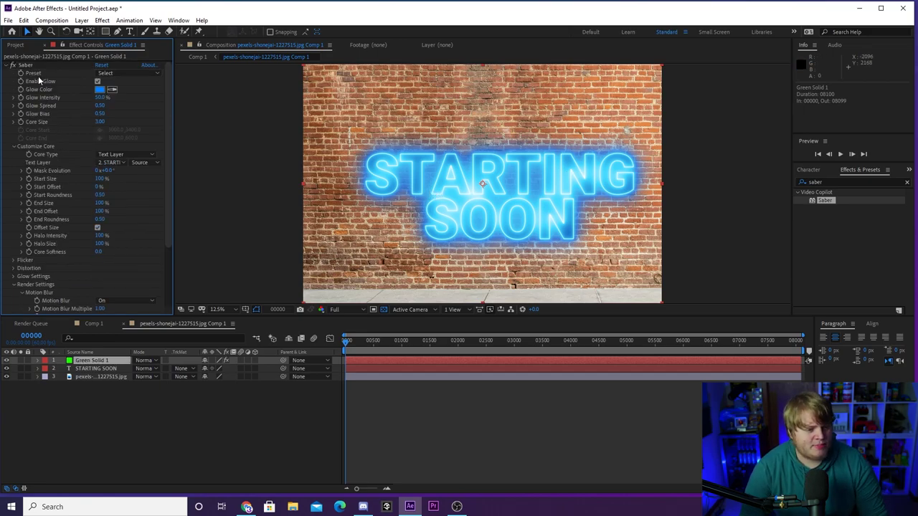
click(119, 74)
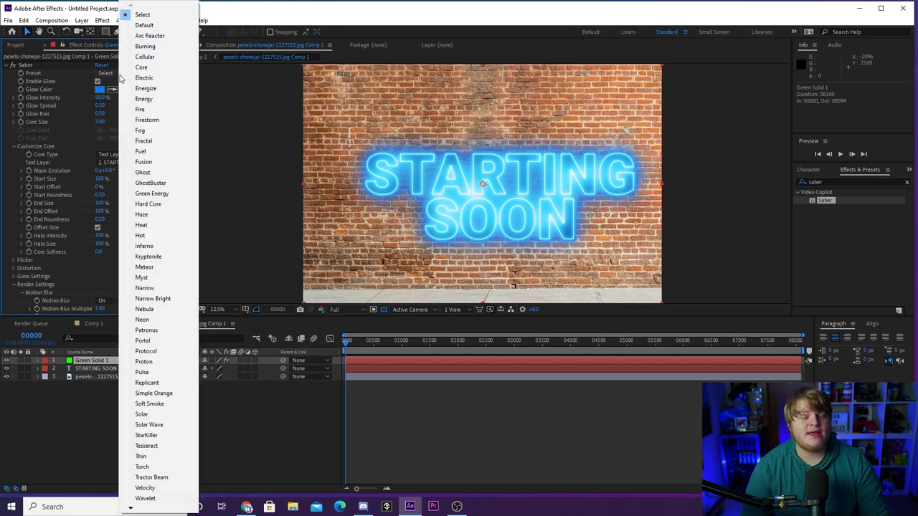
- Apply the Burning preset and hide the text and brick layers over a black background
click(152, 46)
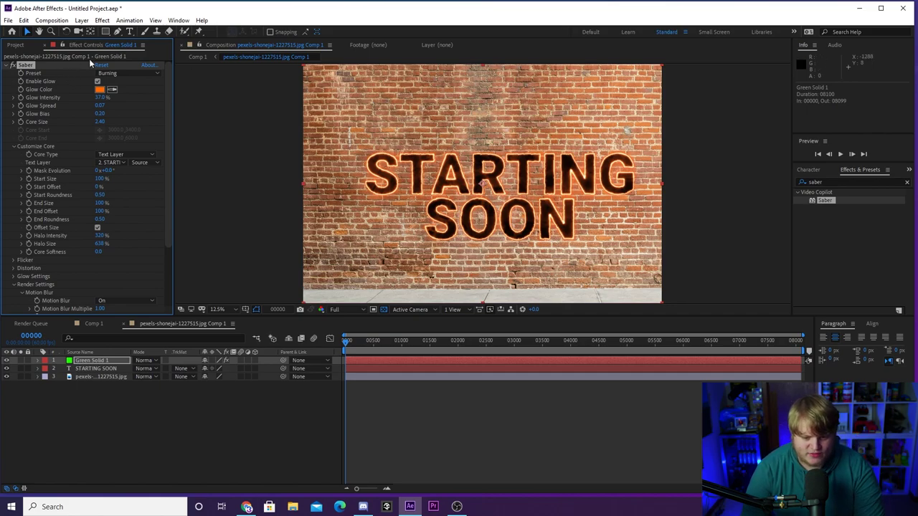
click(7, 368)
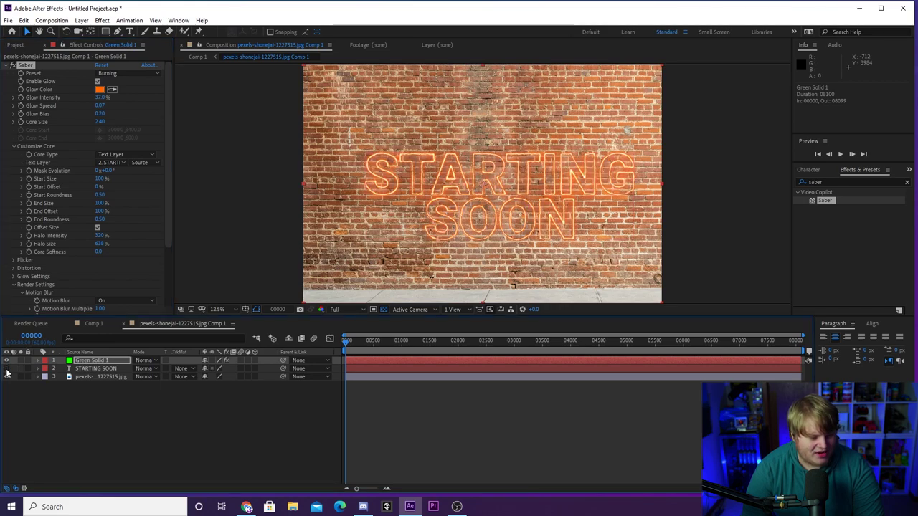
click(115, 368)
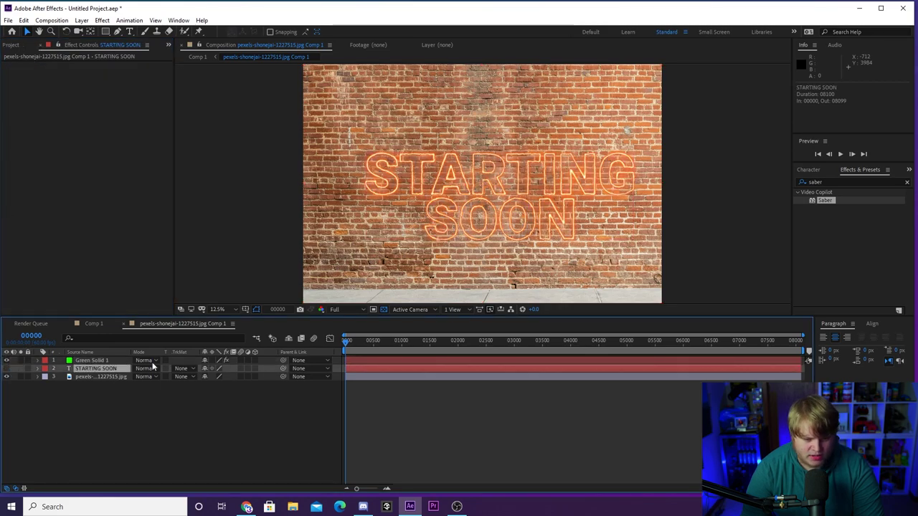
click(6, 377)
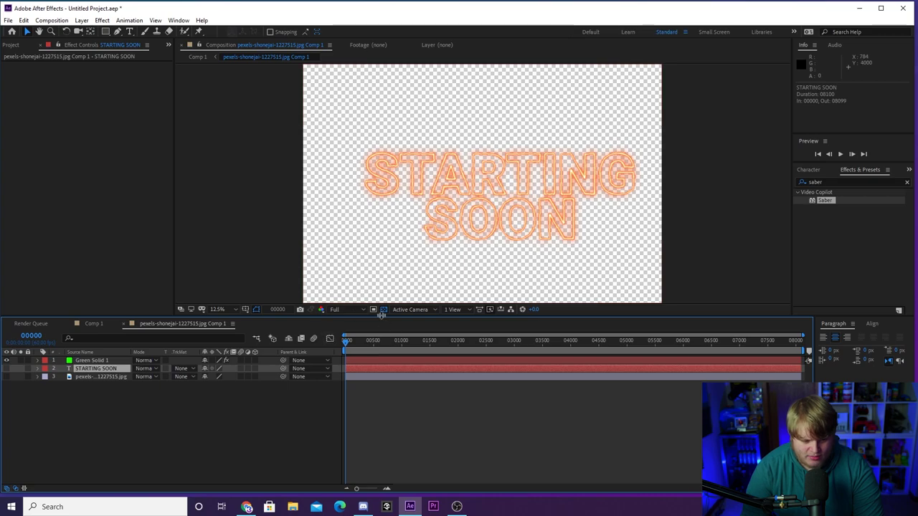
click(384, 309)
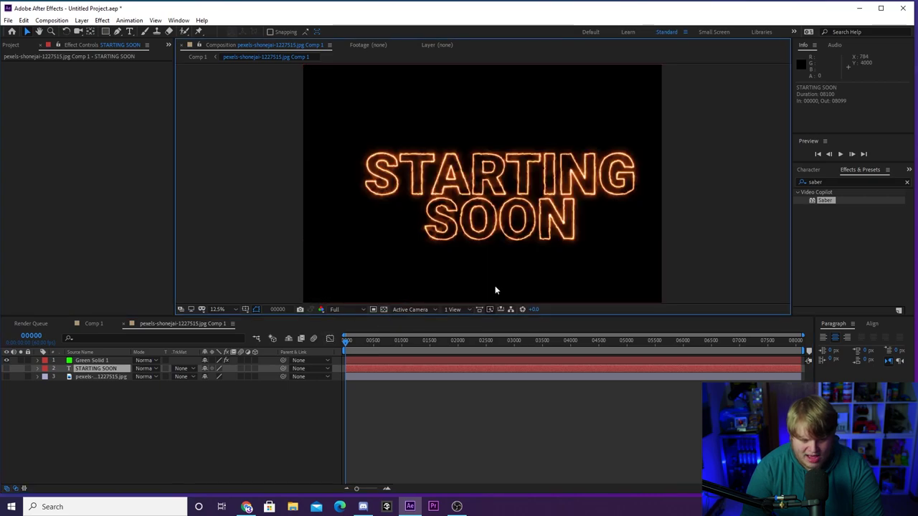
- Try Saber's Fire preset, then switch to the cyan Myst preset
click(116, 360)
click(111, 73)
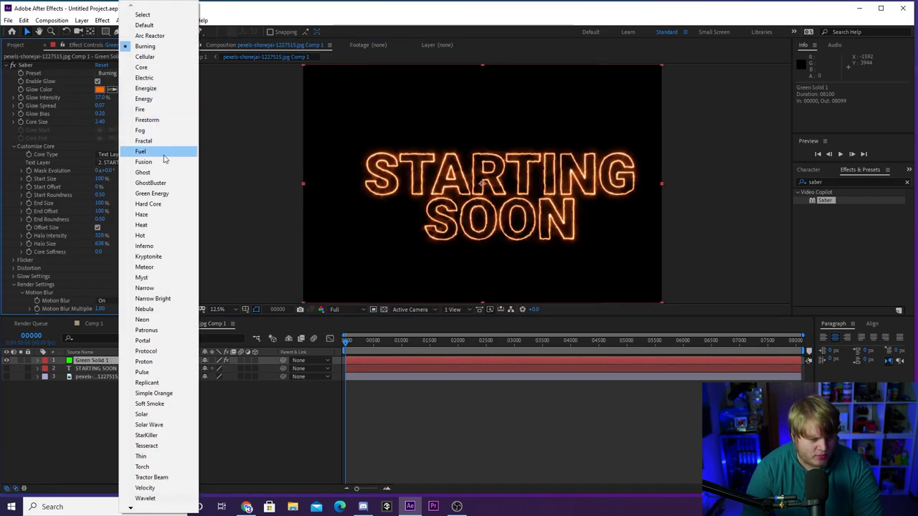
click(147, 109)
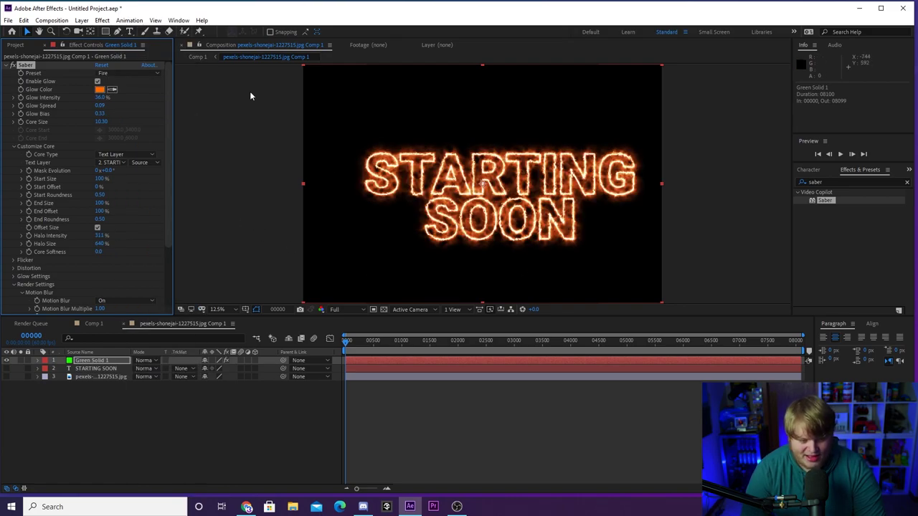
click(134, 75)
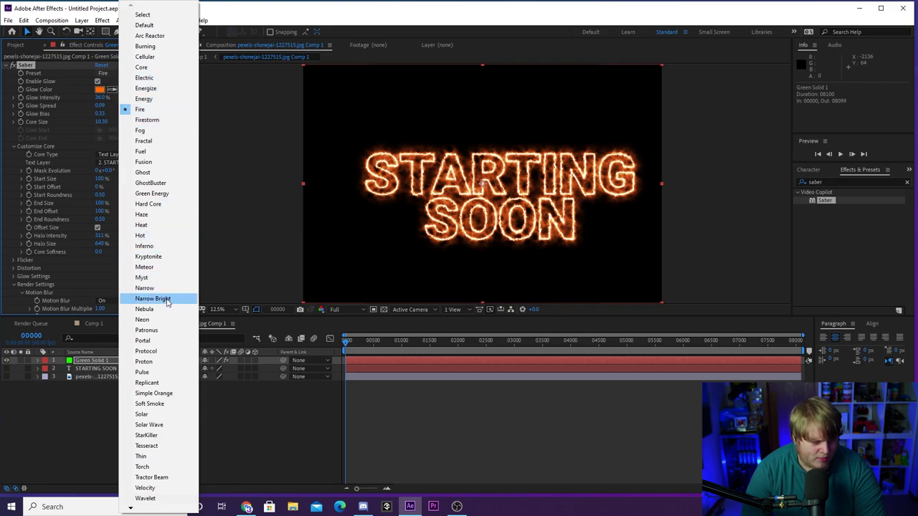
click(159, 279)
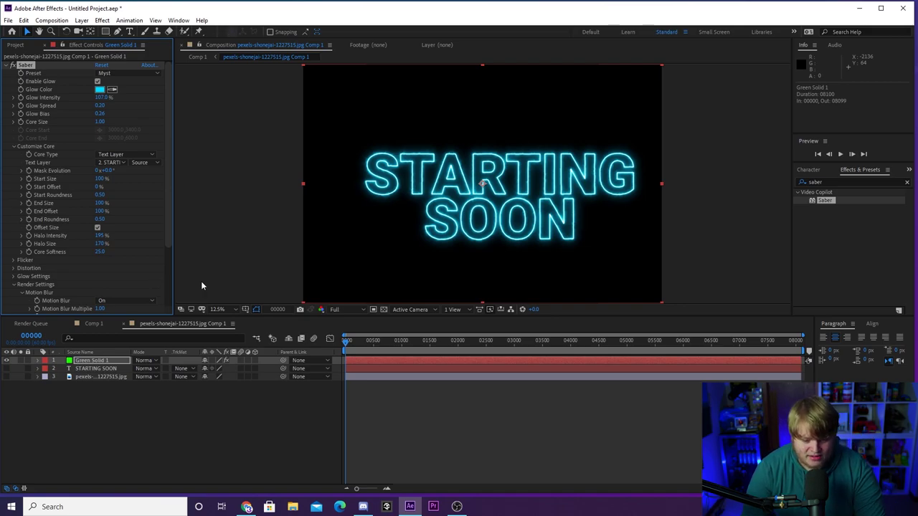
- Zoom the timeline and scrub through time to preview the Myst glow
click(386, 490)
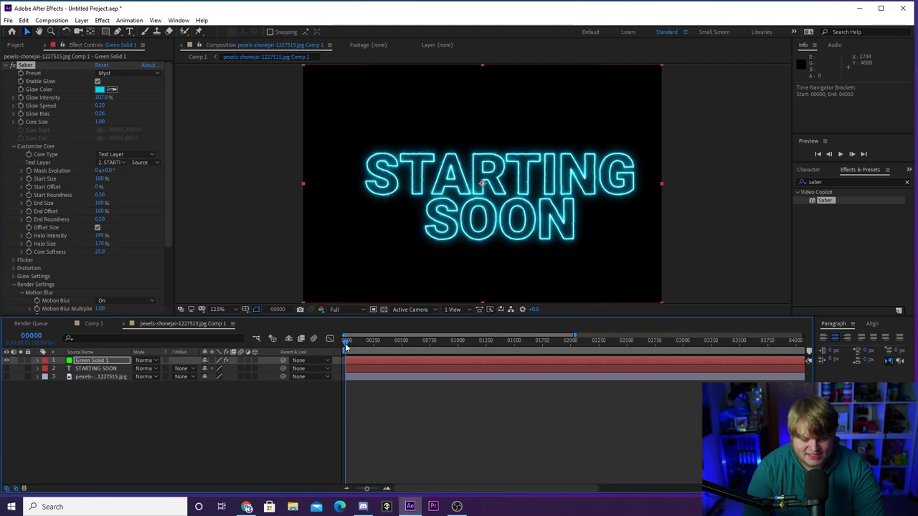
drag(346, 342, 251, 345)
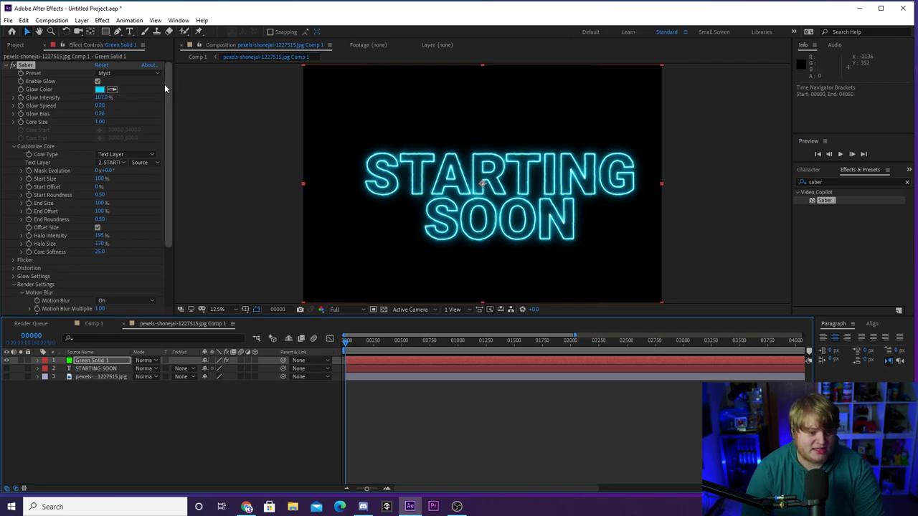
click(114, 74)
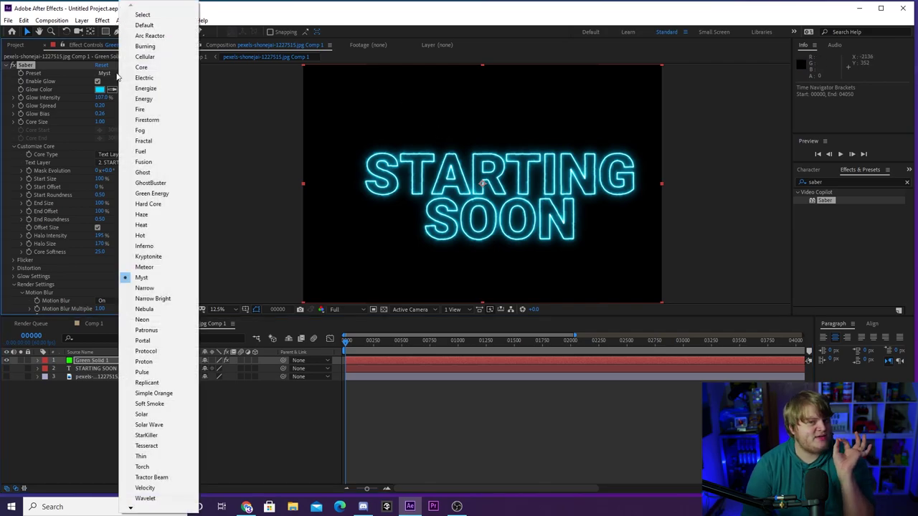
- Apply the pink Neon preset, with Glow Spread 1.35 and Core Size 18.90
click(153, 320)
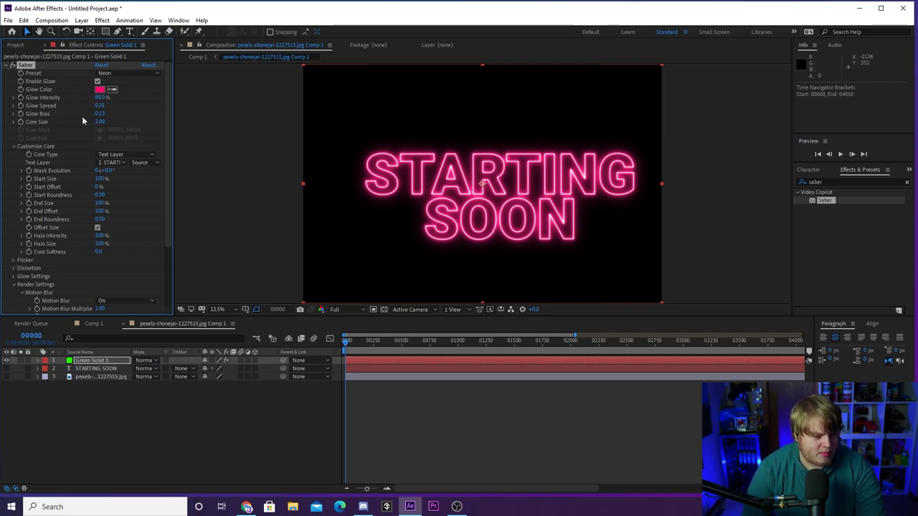
drag(102, 105, 143, 101)
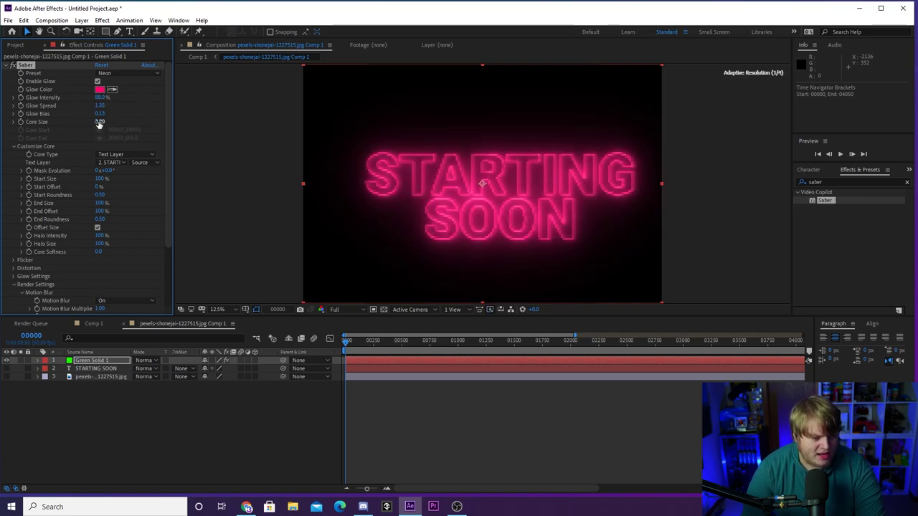
drag(99, 124, 175, 122)
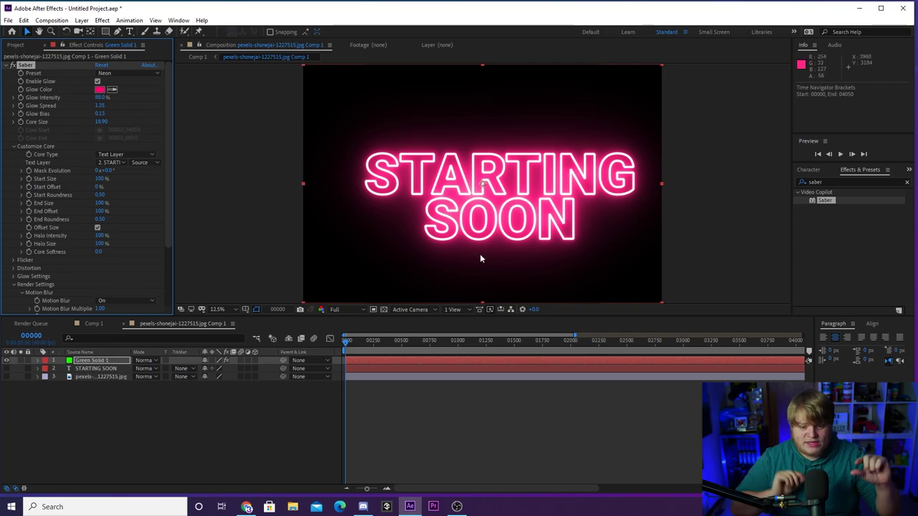
- Show the brick wall again, set Core Size to 13.00 and Glow Bias to 0.01
click(112, 413)
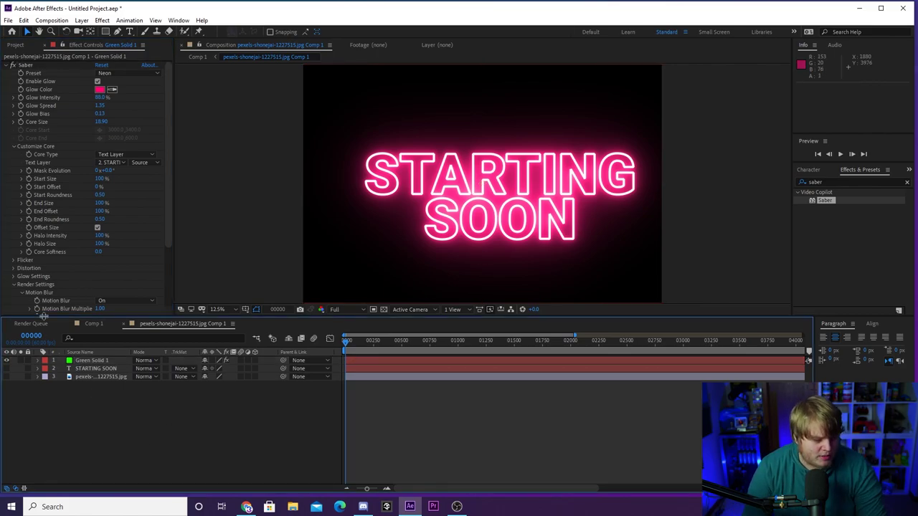
click(6, 376)
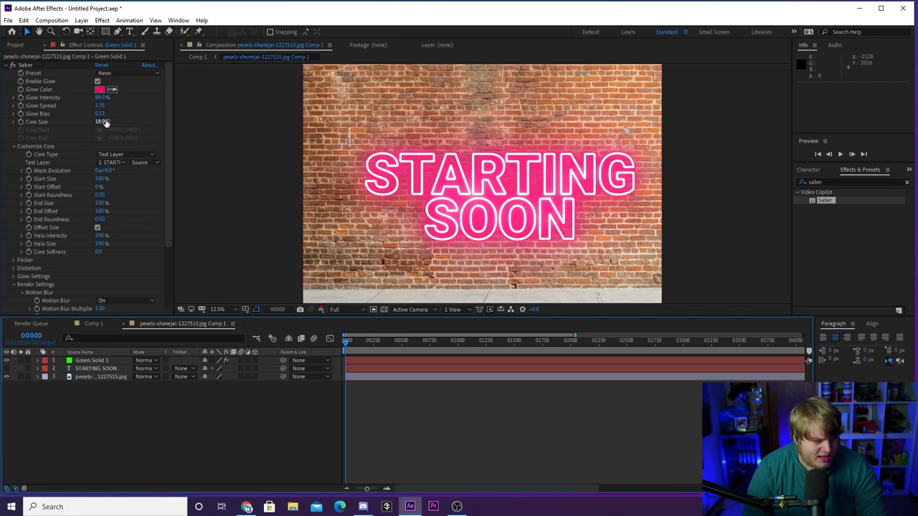
click(103, 121)
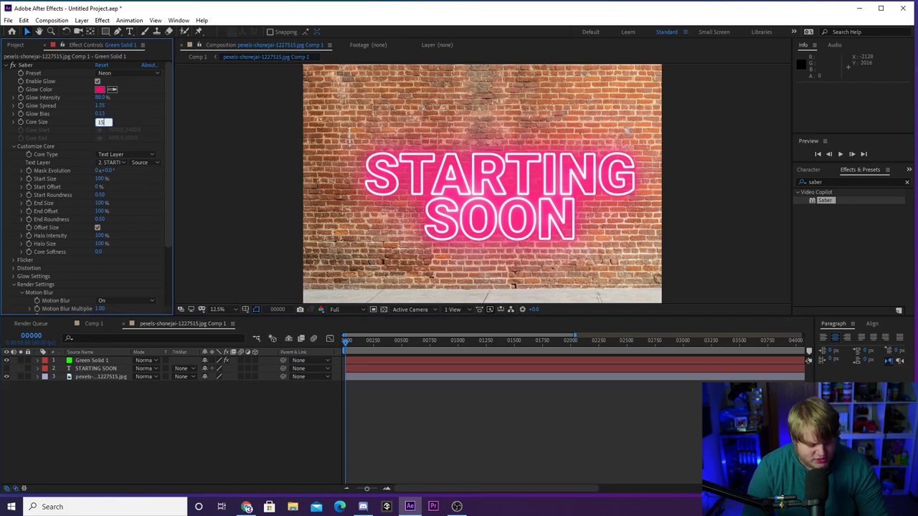
key(Return)
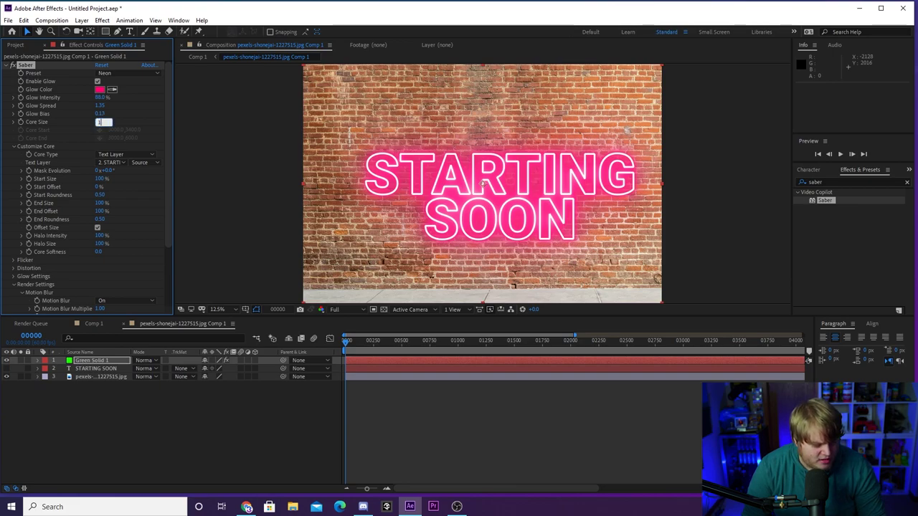
key(Return)
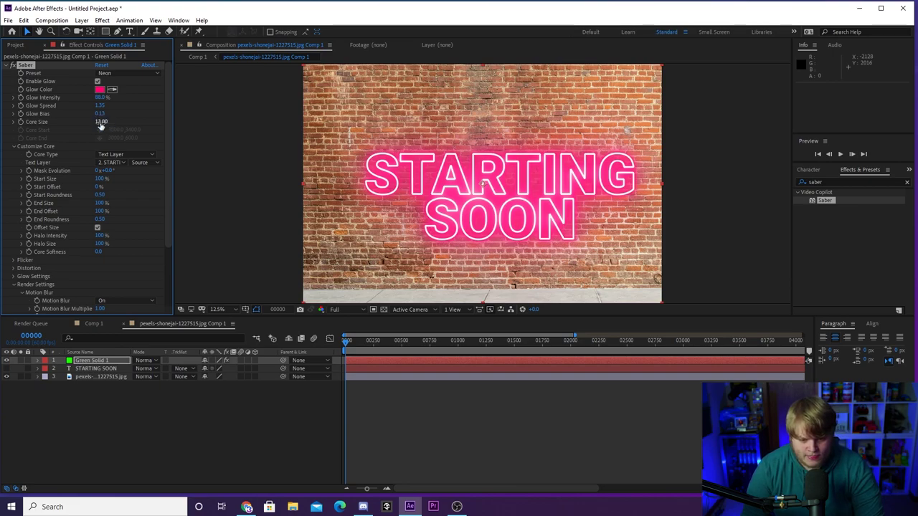
drag(101, 114, 92, 109)
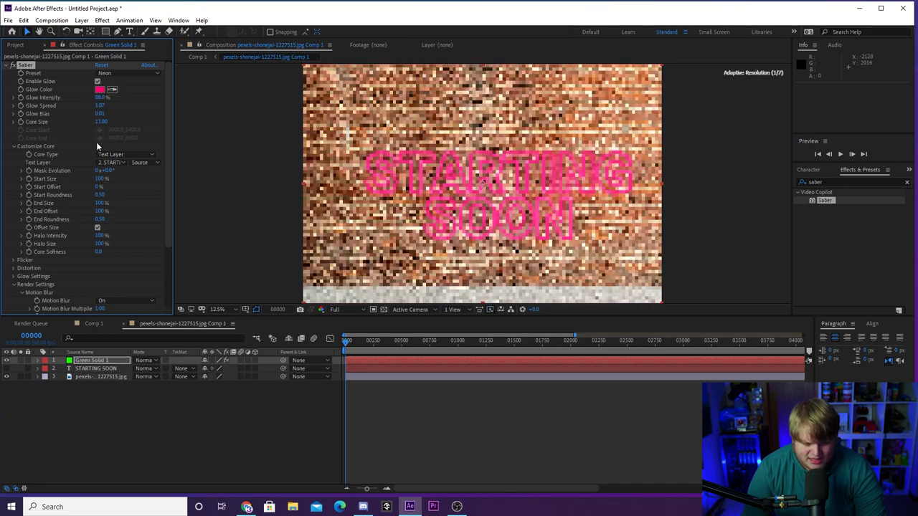
click(196, 448)
- Check the sign in Comp 1, then select the brick wall image layer in the precomp
scroll(521, 245, up, 2)
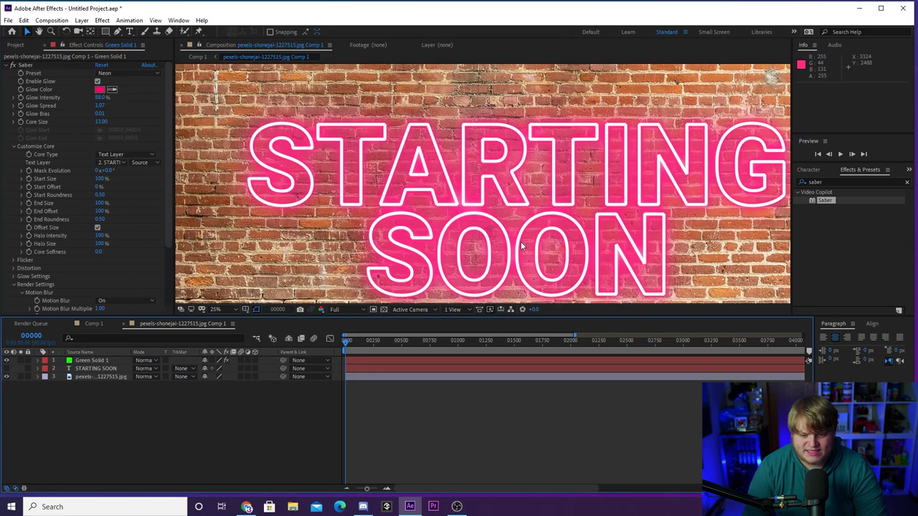
scroll(521, 246, down, 1)
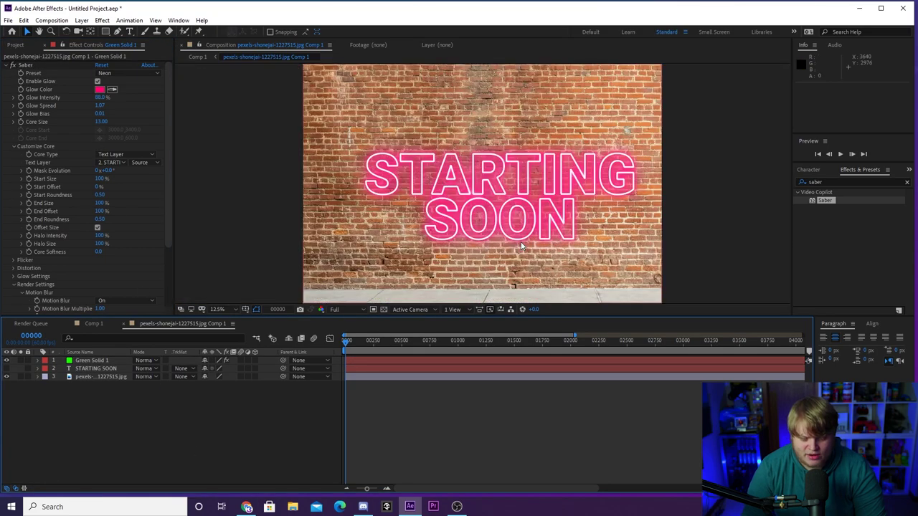
click(98, 324)
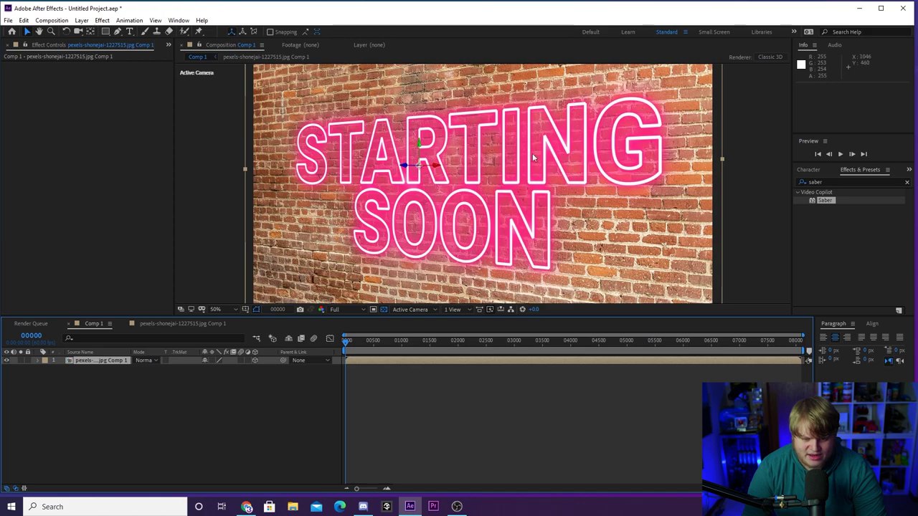
click(165, 326)
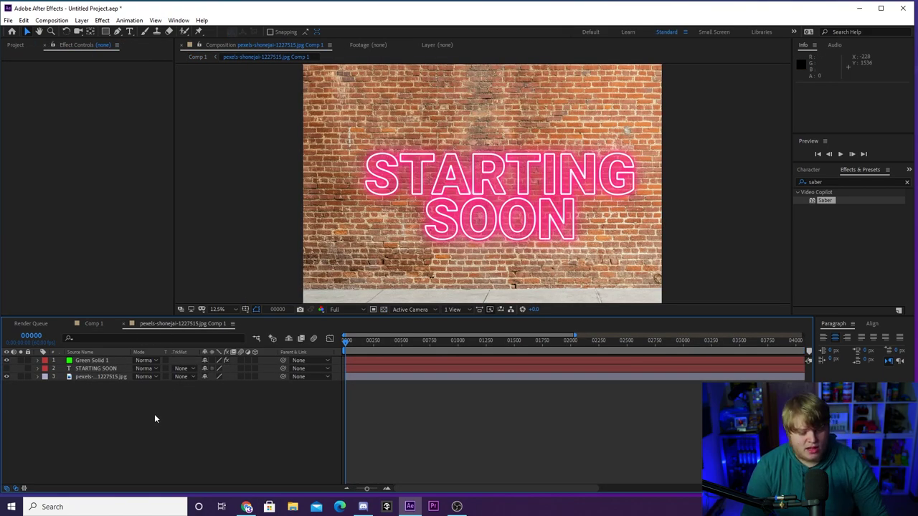
click(94, 376)
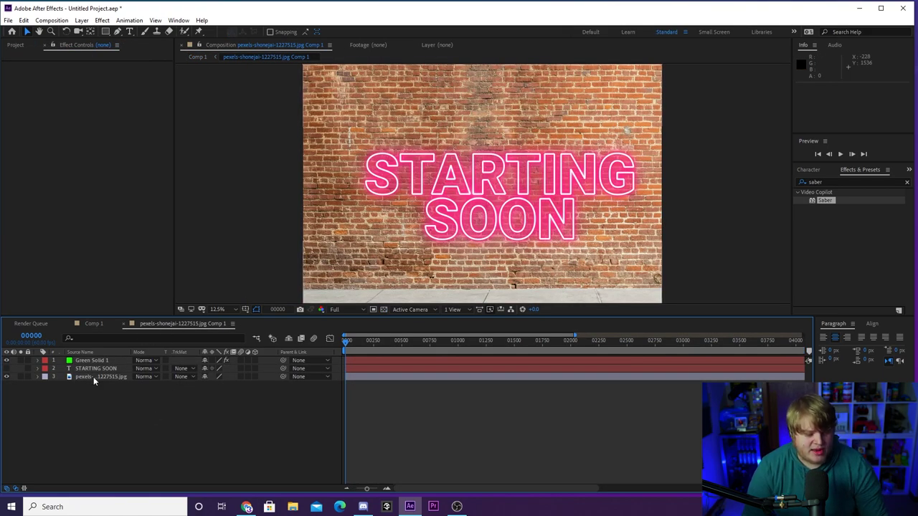
click(822, 181)
- Apply Lumetri Color to the brick wall and lower its Exposure to about -3
text(lumetri)
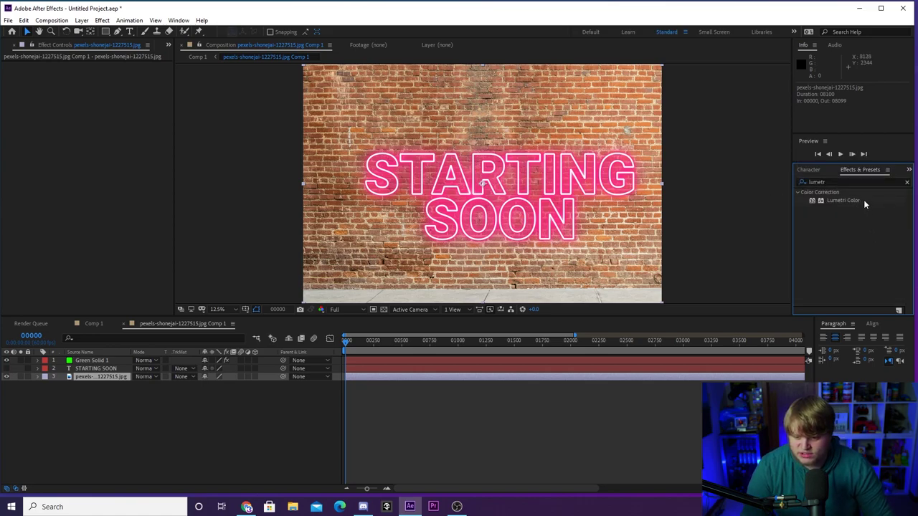
drag(863, 199, 114, 375)
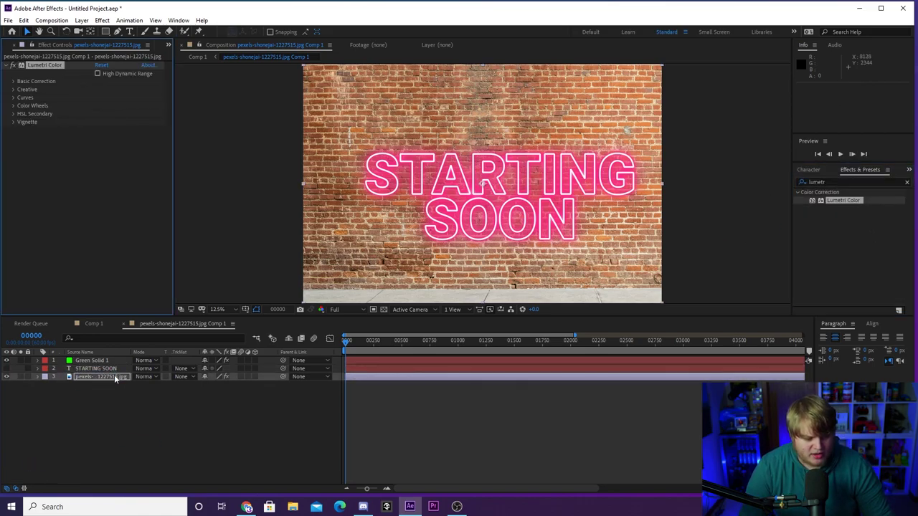
click(13, 81)
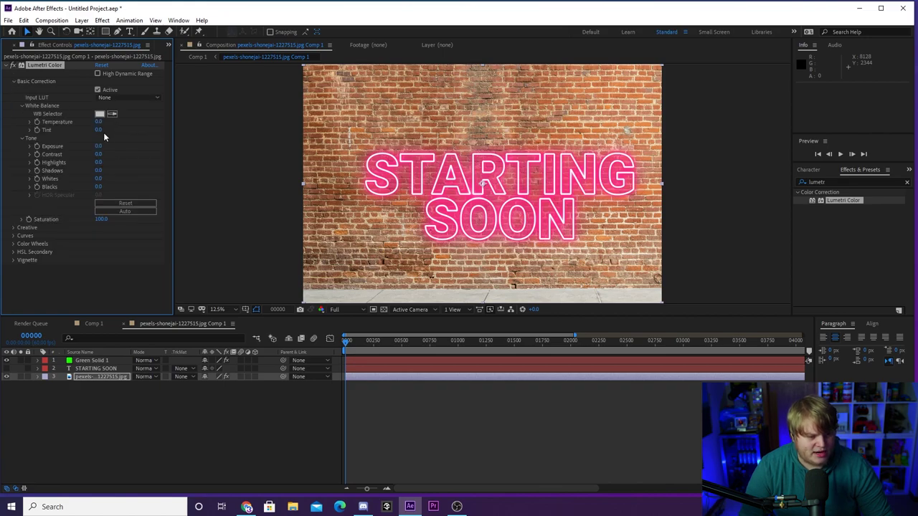
drag(89, 146, 84, 146)
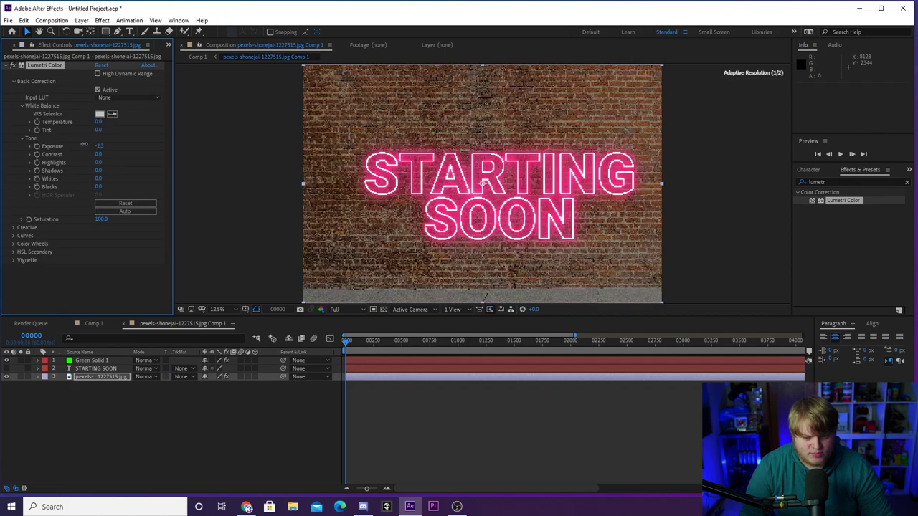
click(99, 147)
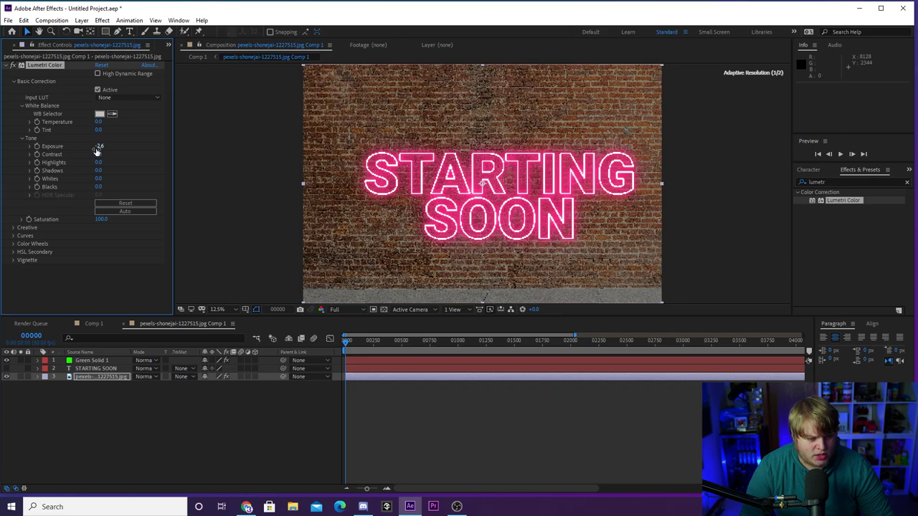
text(-3)
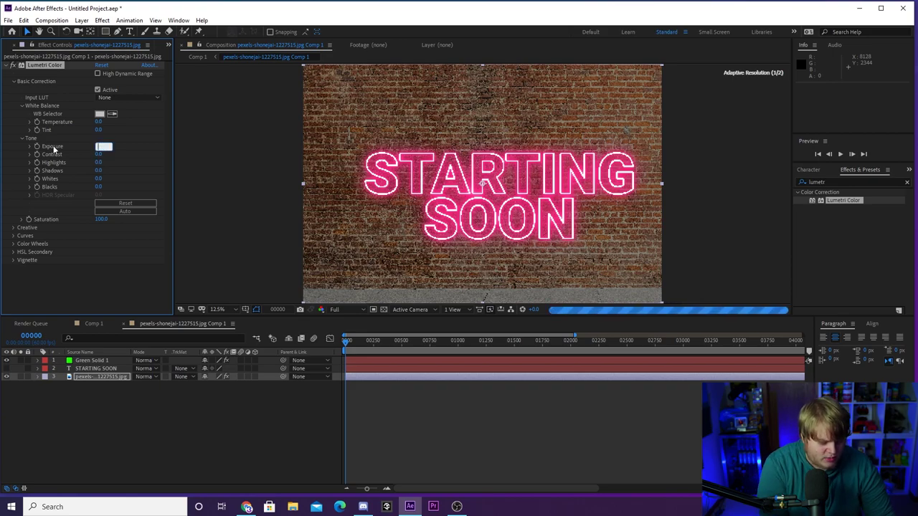
click(122, 302)
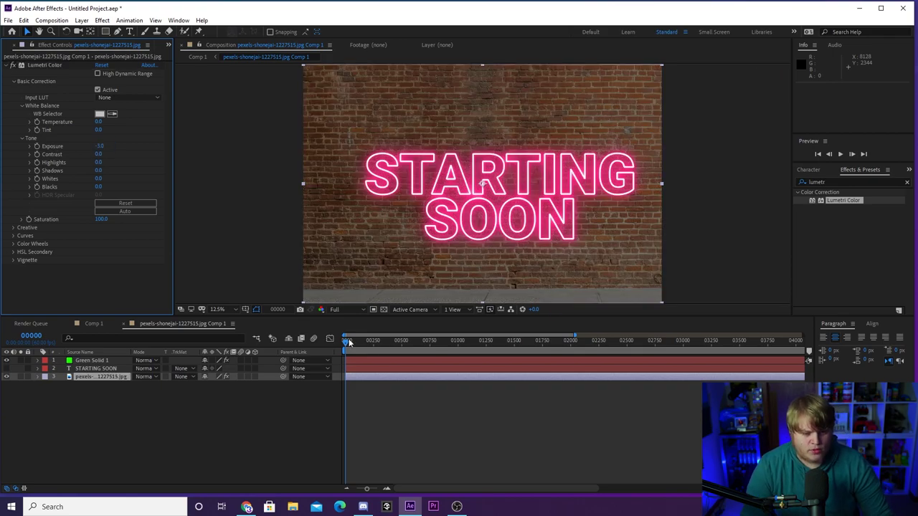
- Raise the wall's Lumetri Contrast to 112 and select the brick photo layer
drag(98, 156, 140, 155)
click(103, 435)
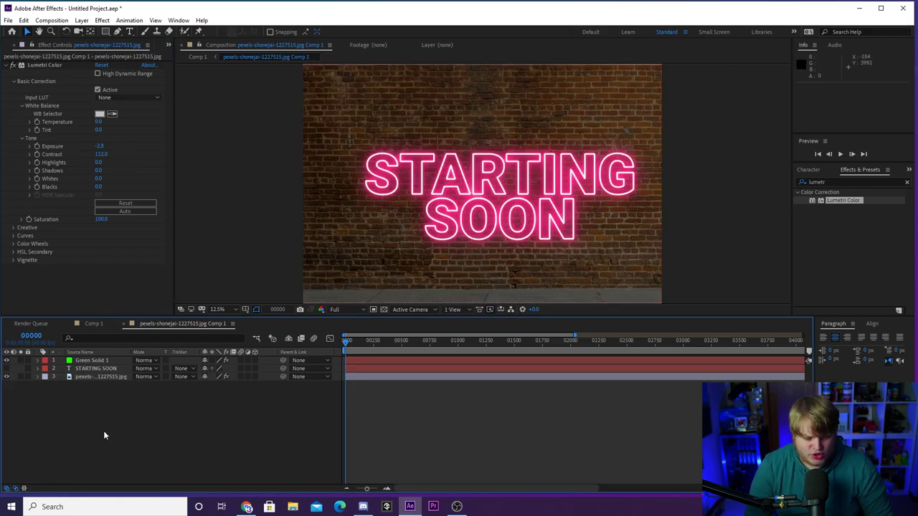
click(101, 377)
click(109, 384)
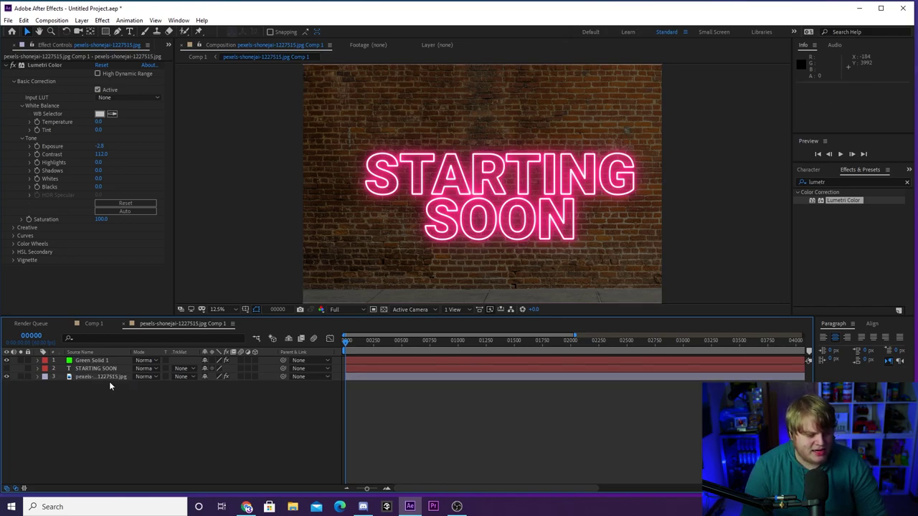
click(110, 376)
- Duplicate the brick wall layer and set the copy's Lumetri Tint 85, Exposure -1, Contrast 149
key(ctrl+d)
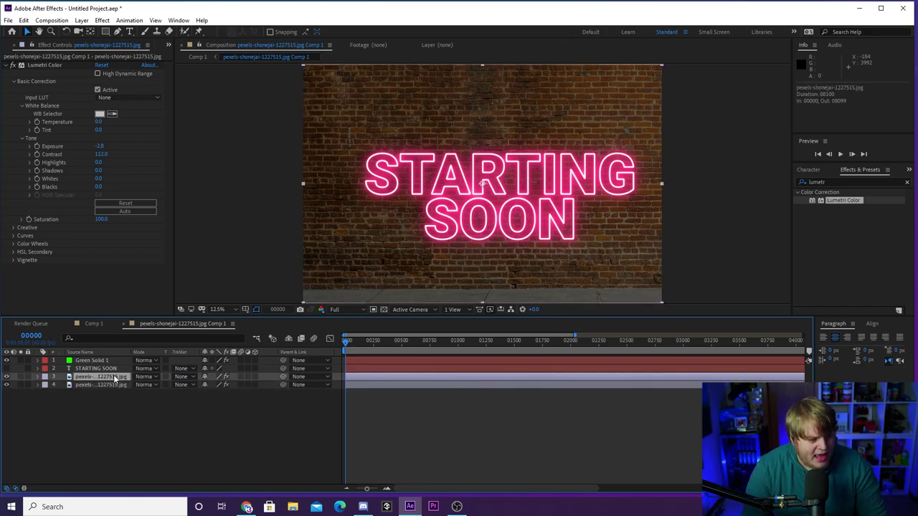
click(100, 145)
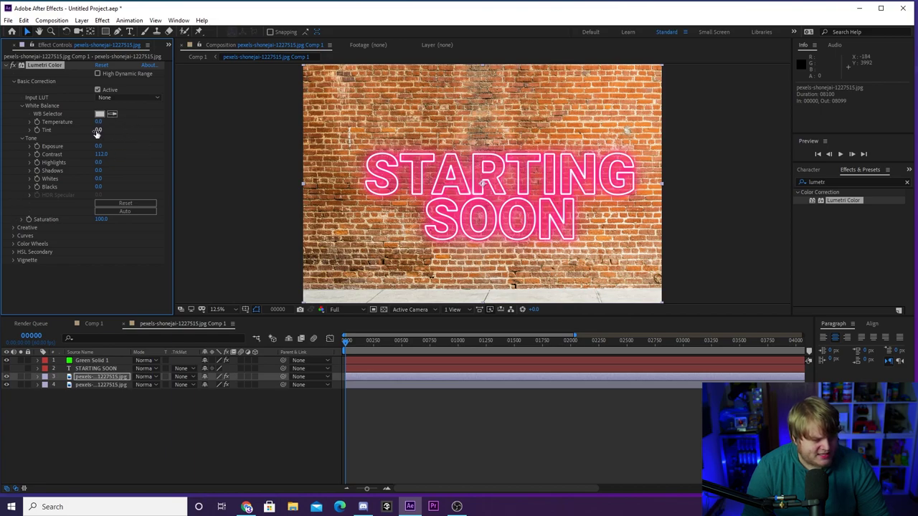
drag(101, 129, 131, 127)
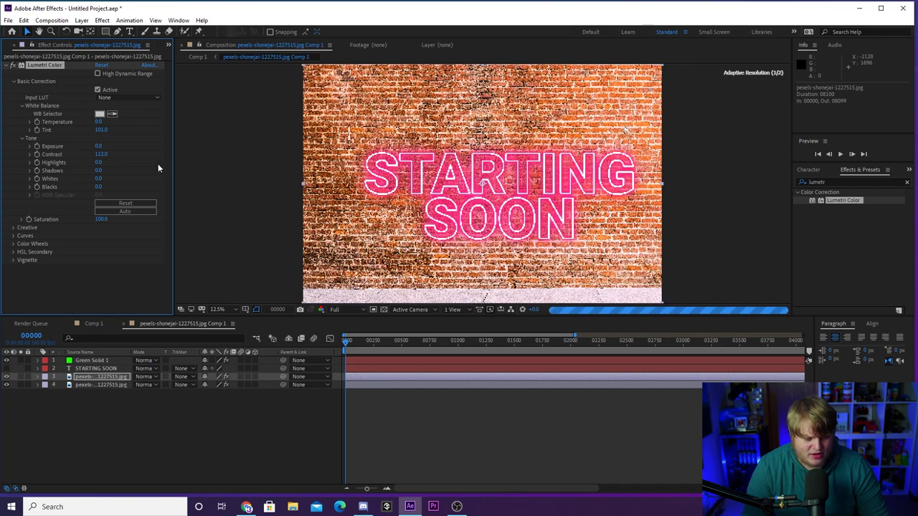
drag(101, 154, 110, 153)
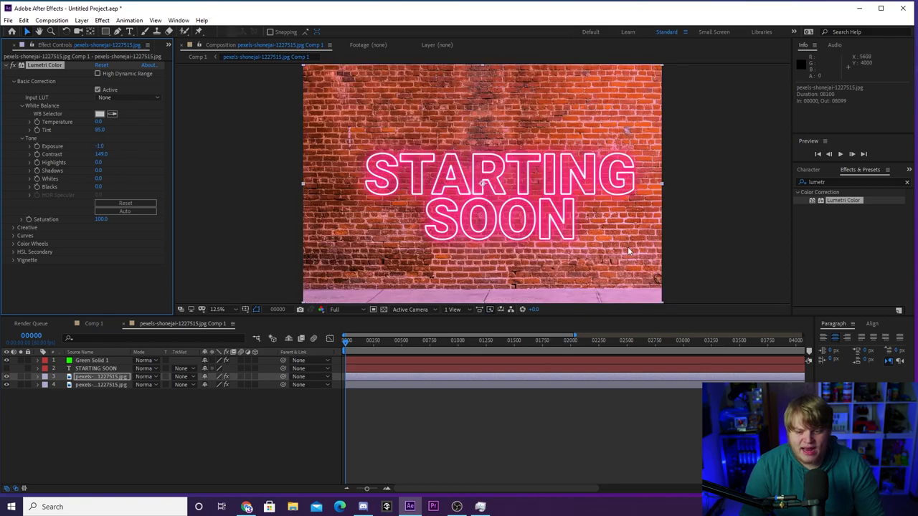
- Draw a rectangle mask around the STARTING SOON text on the red wall copy
click(105, 32)
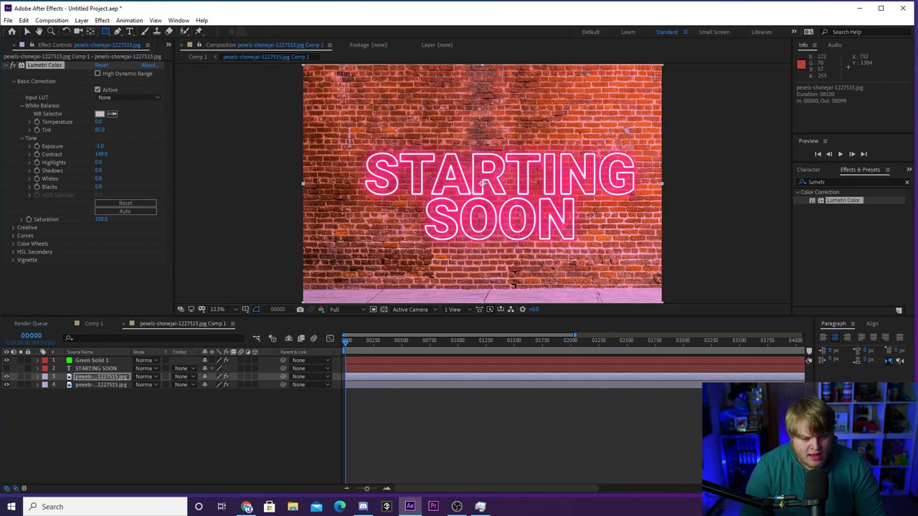
drag(362, 150, 640, 243)
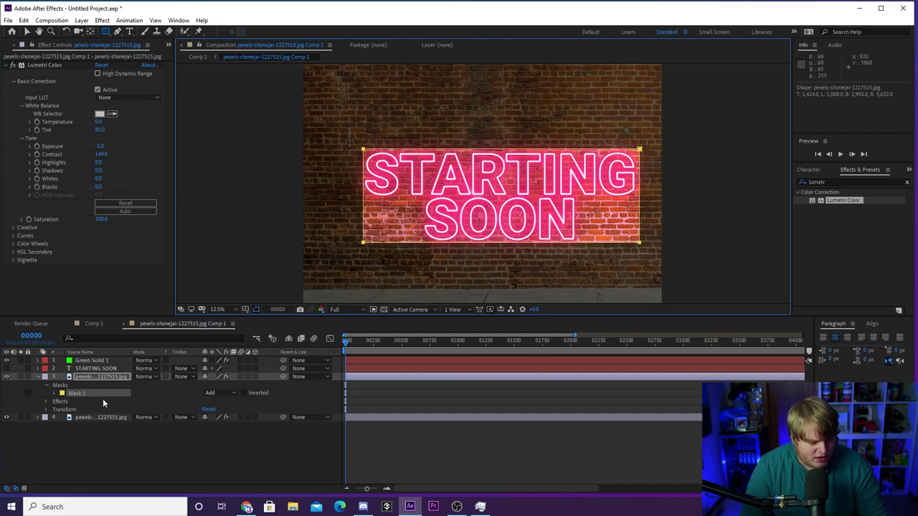
click(54, 394)
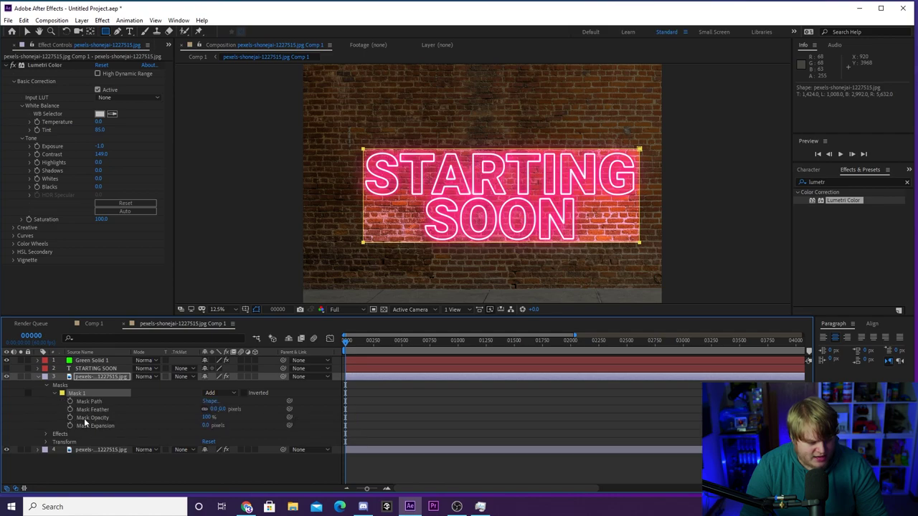
- Set Mask Feather to 500 px and Mask Opacity to 50%
drag(216, 409, 375, 393)
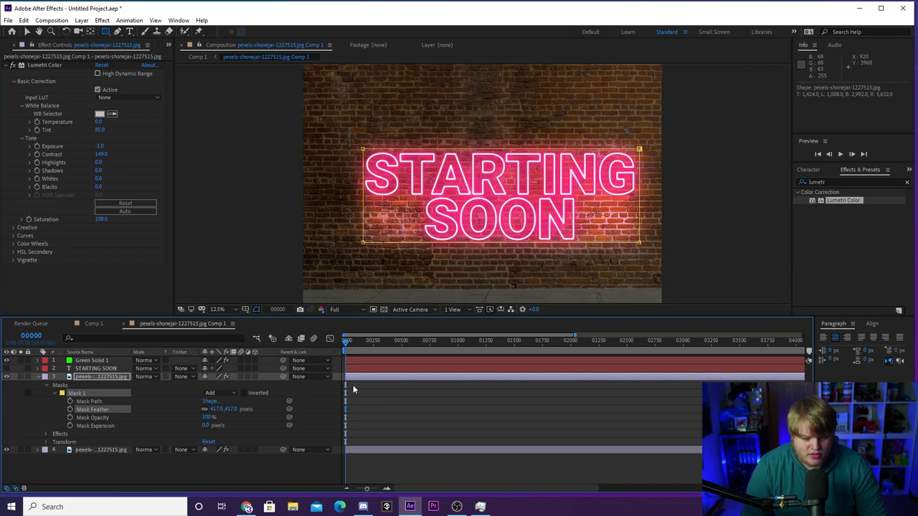
click(217, 409)
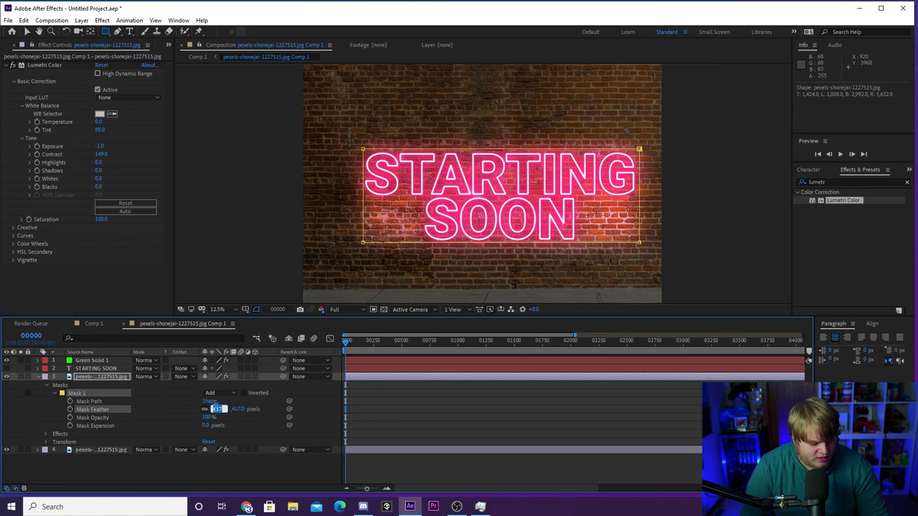
text(500)
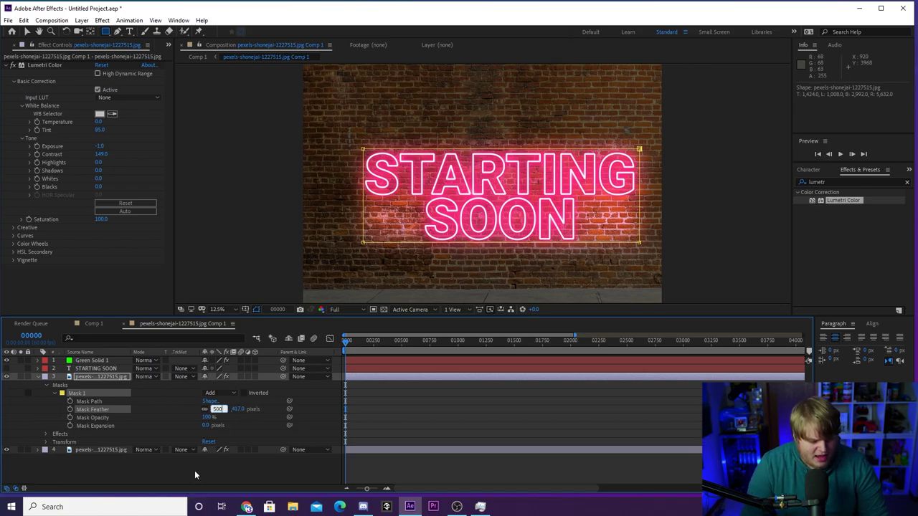
click(202, 466)
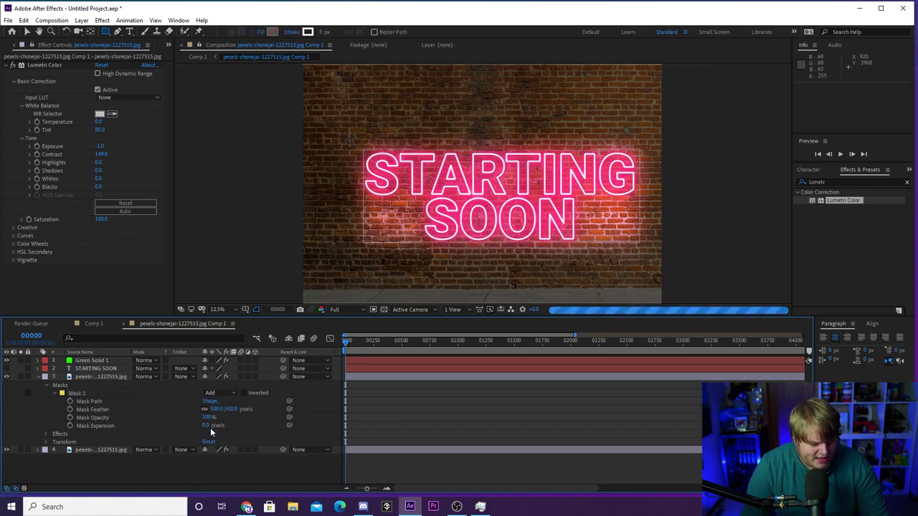
click(208, 418)
text(80)
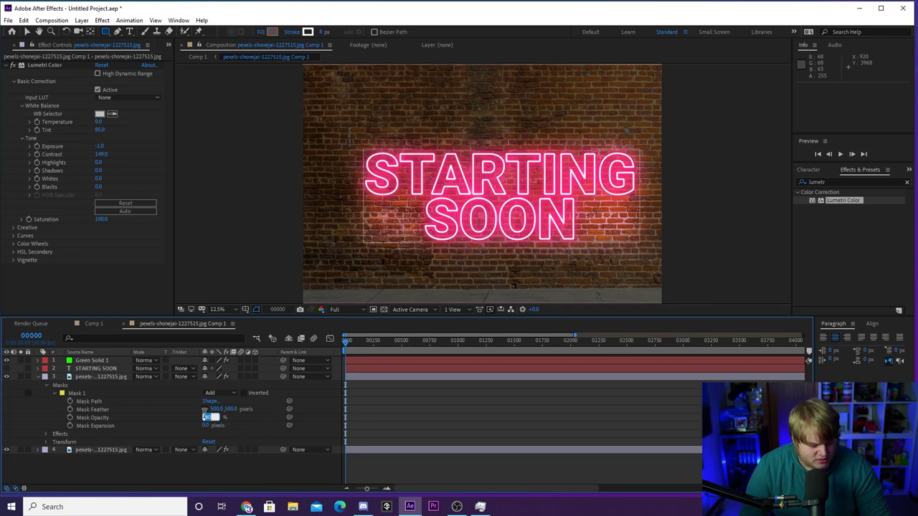
text(50)
key(Return)
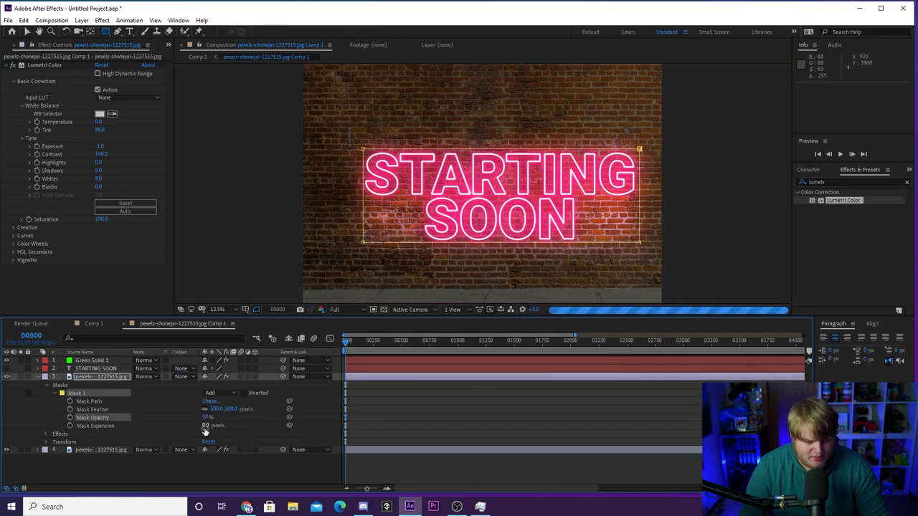
click(237, 466)
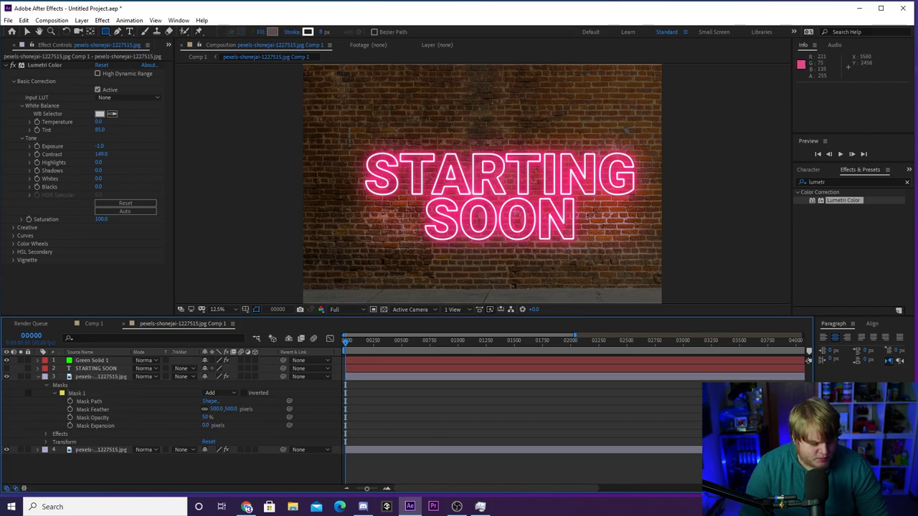
- Toggle the red glow copy's visibility on and off to compare the wall
key(v)
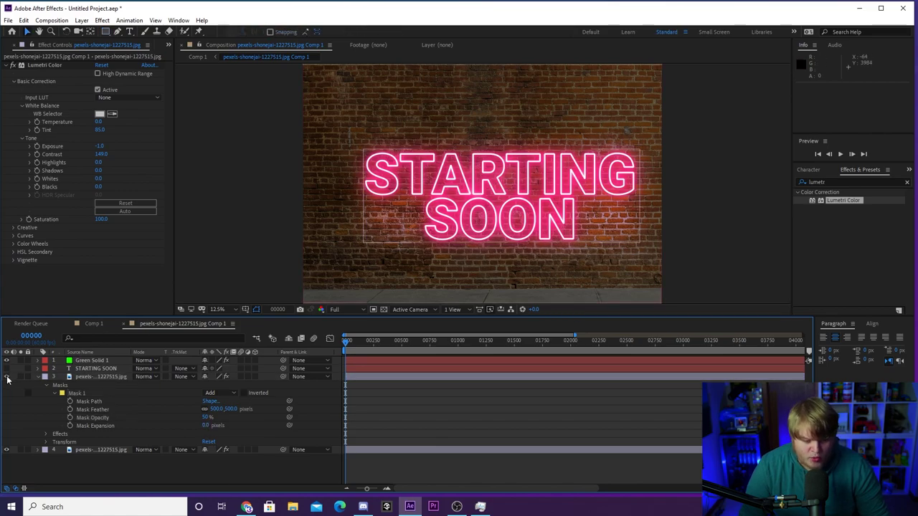
click(6, 378)
click(6, 378)
click(6, 377)
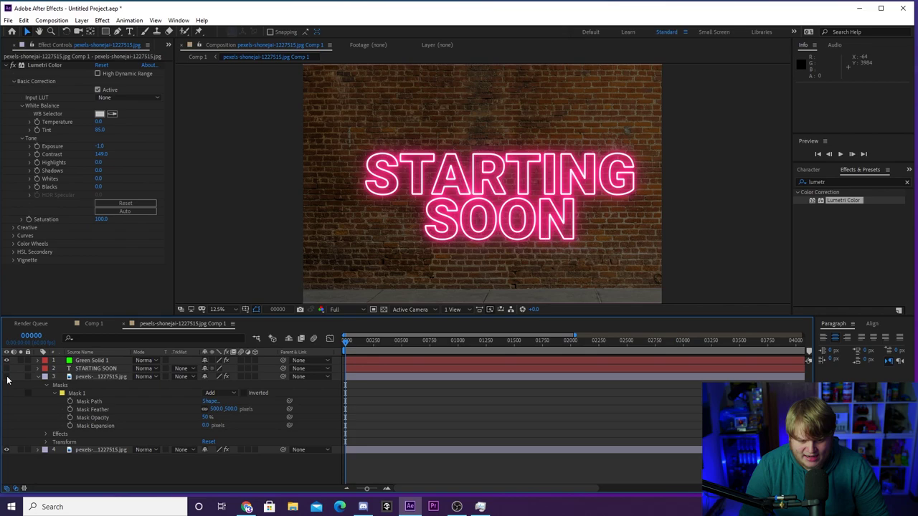
click(6, 377)
click(6, 377)
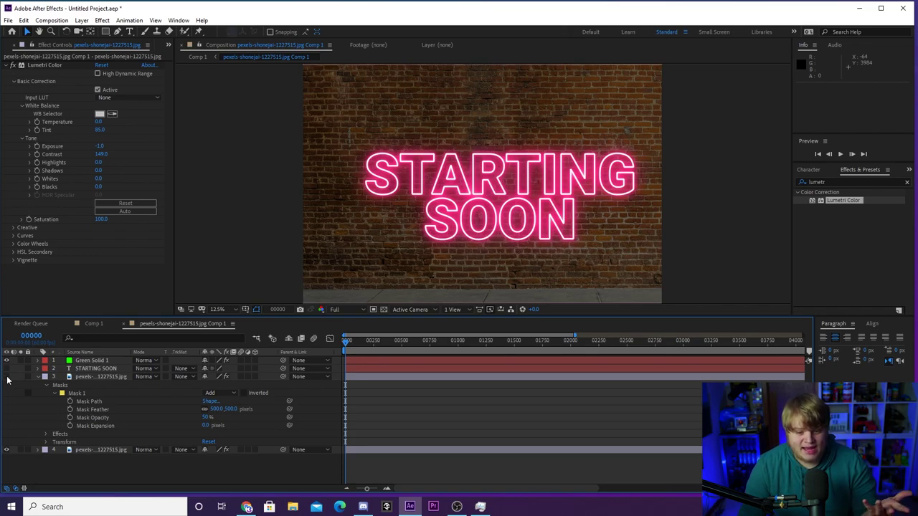
click(6, 378)
- Fit and preview the sign in Comp 1, then open the pexels-shonejai-1227515.jpg Comp 1 precomp
click(93, 324)
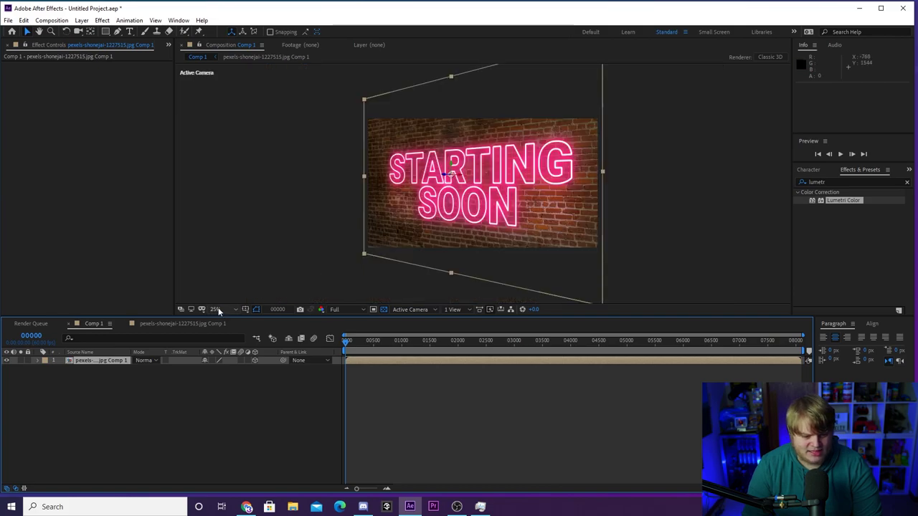
click(219, 310)
click(221, 320)
drag(345, 338, 393, 339)
key(Home)
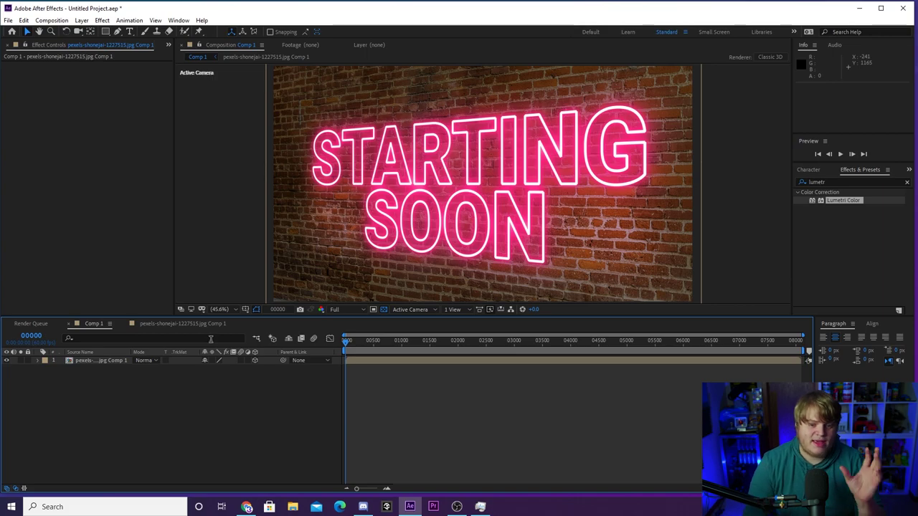
click(162, 324)
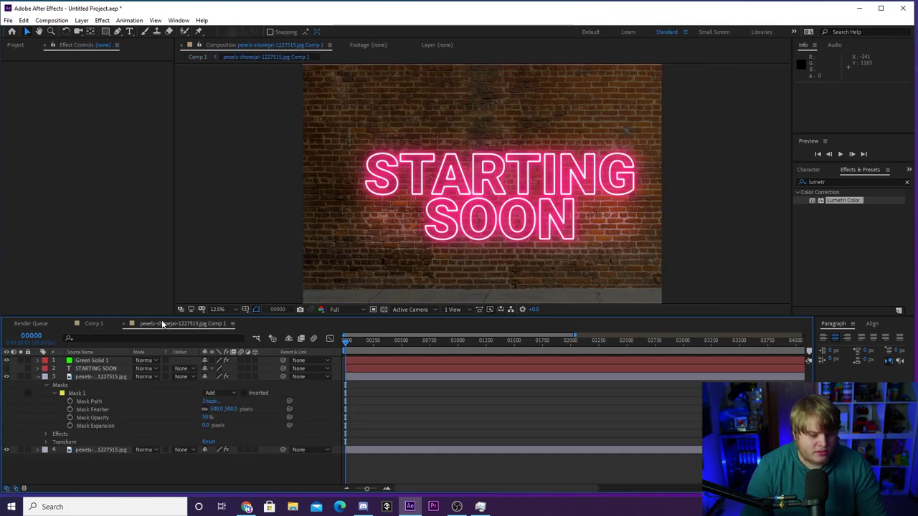
- Select Green Solid 1, bring its Saber settings into focus, and zoom into the timeline start
click(94, 361)
click(119, 147)
click(103, 146)
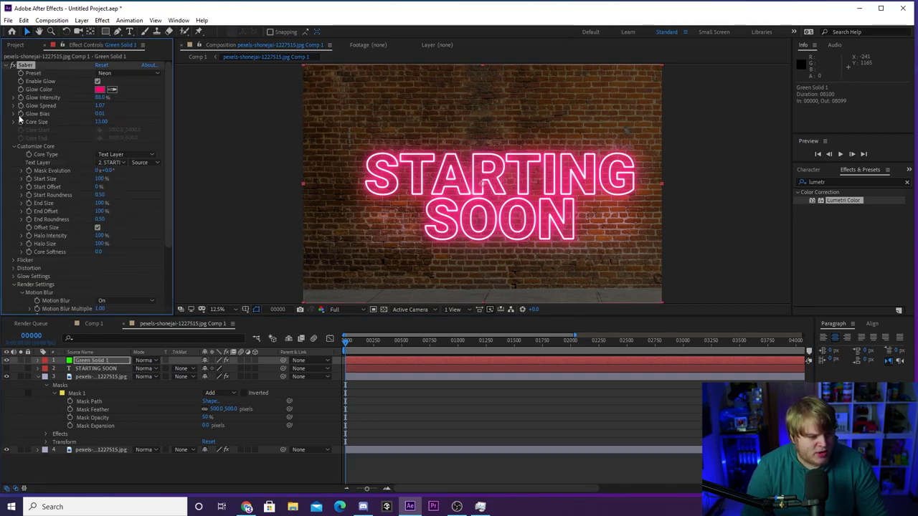
click(386, 489)
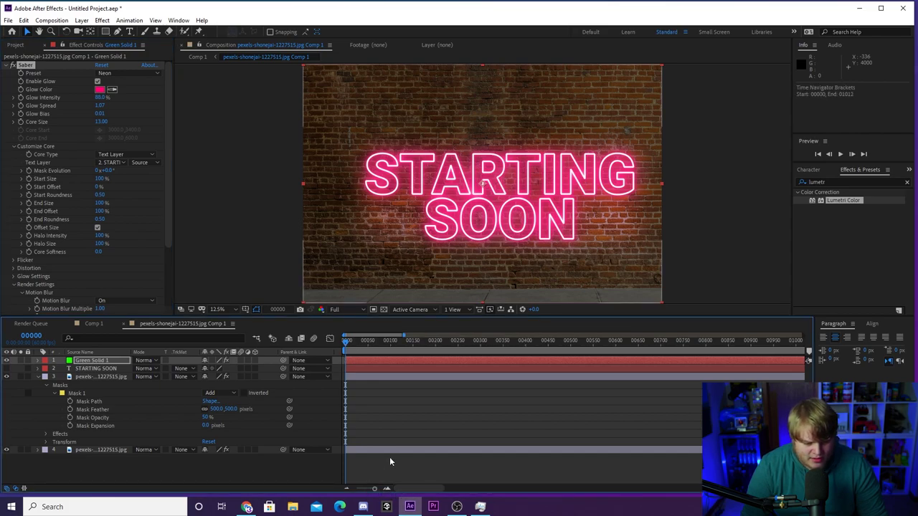
click(388, 489)
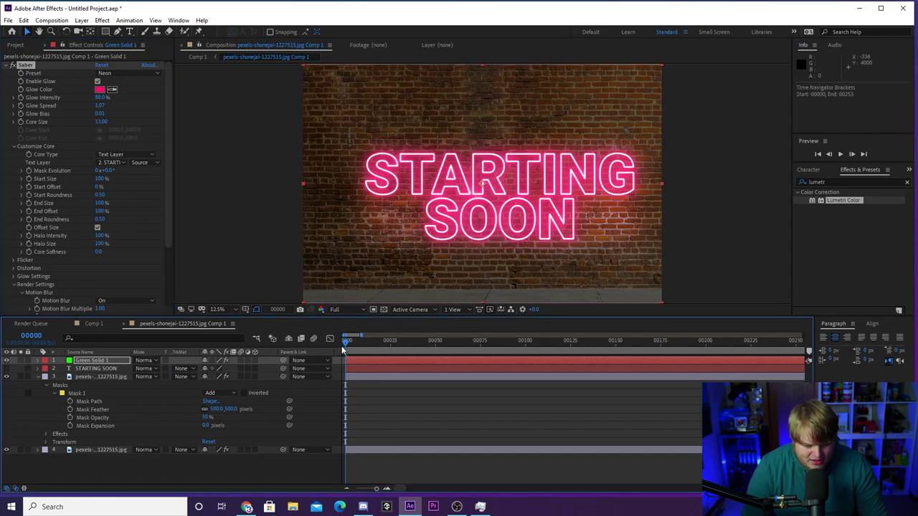
- Keyframe Saber's Enable Glow off at frame 15 and check the flicker through frame 21
click(362, 342)
drag(362, 342, 372, 346)
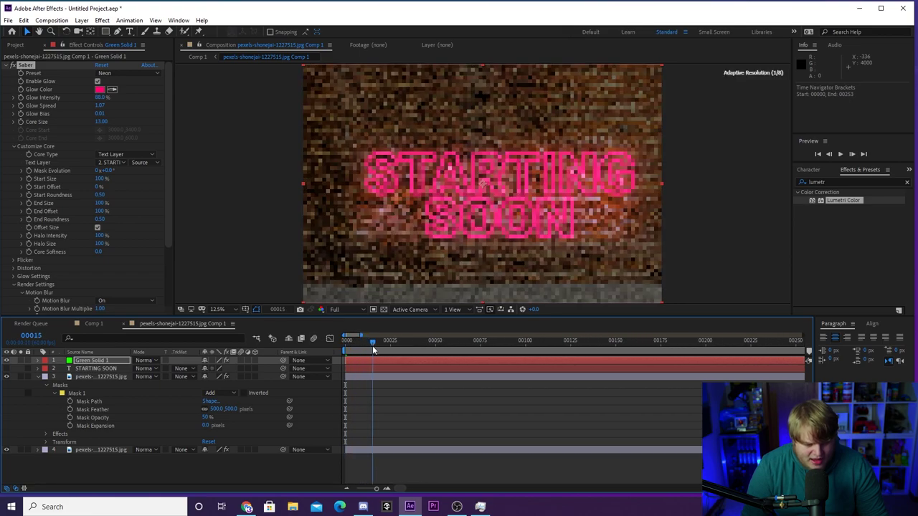
click(370, 362)
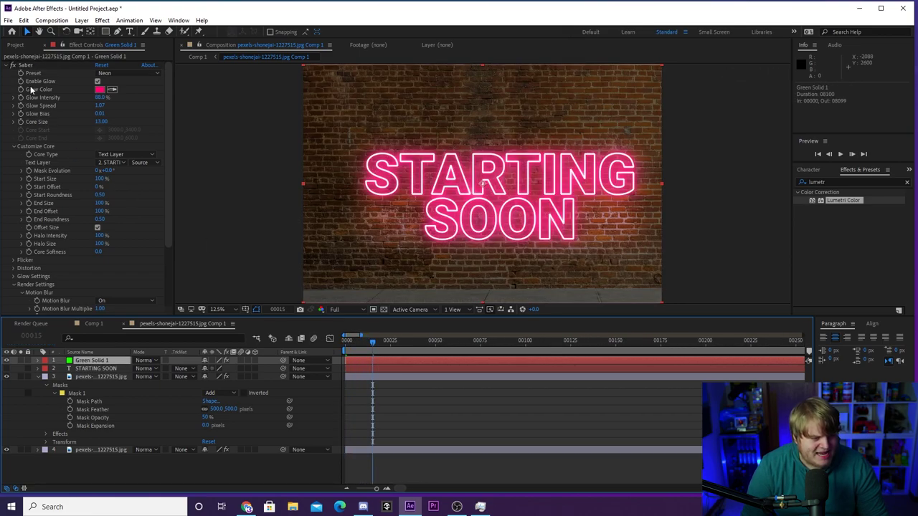
click(19, 82)
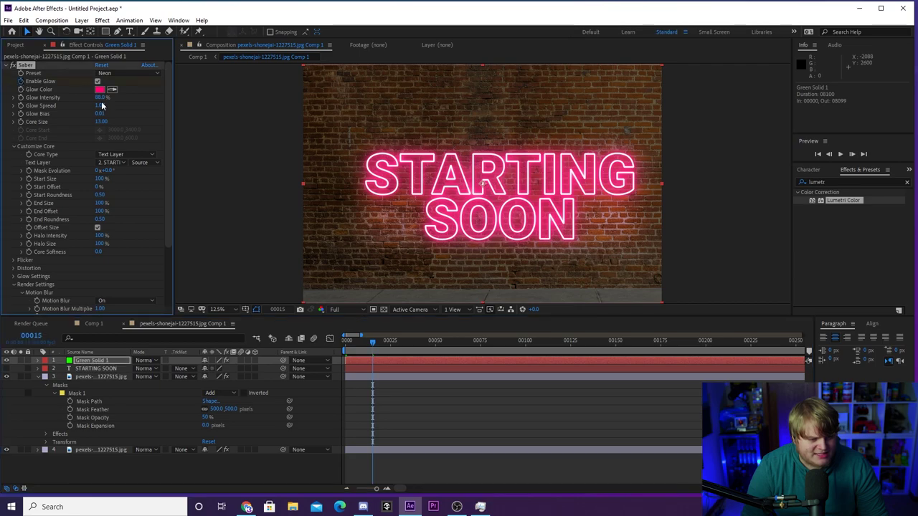
click(98, 81)
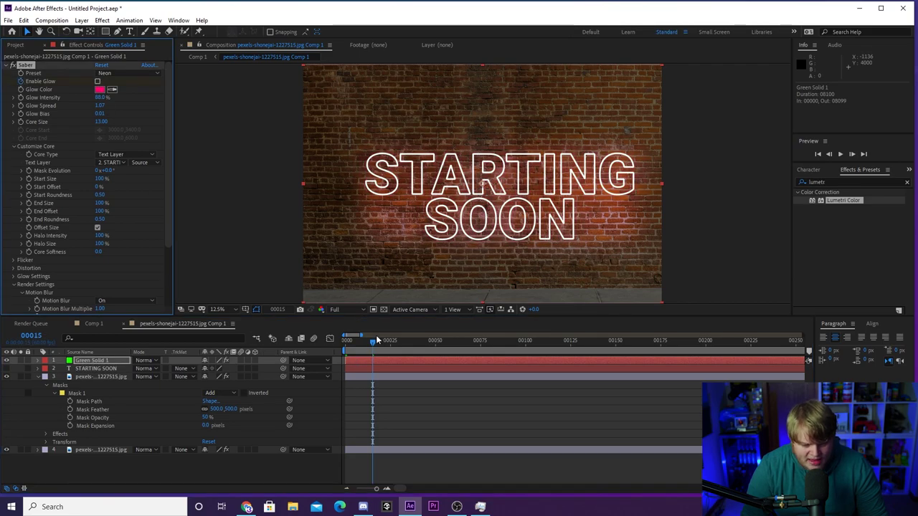
click(377, 340)
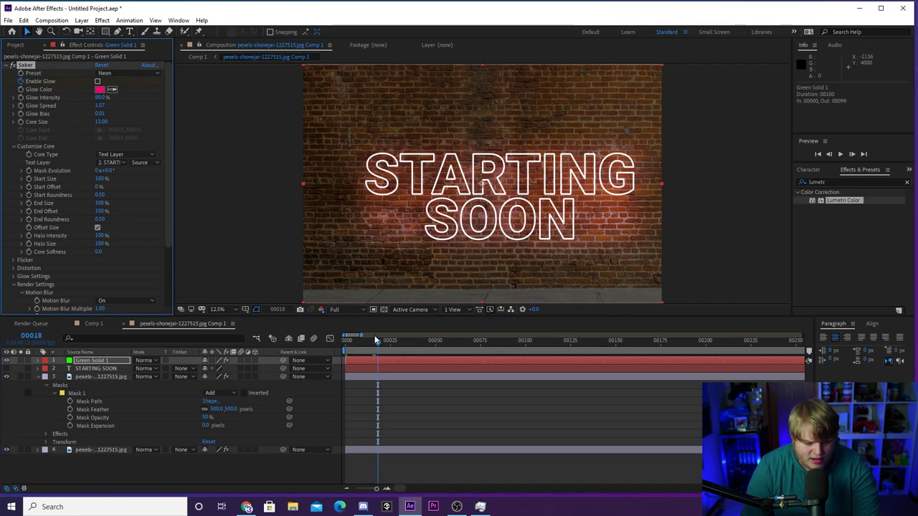
drag(376, 339, 383, 340)
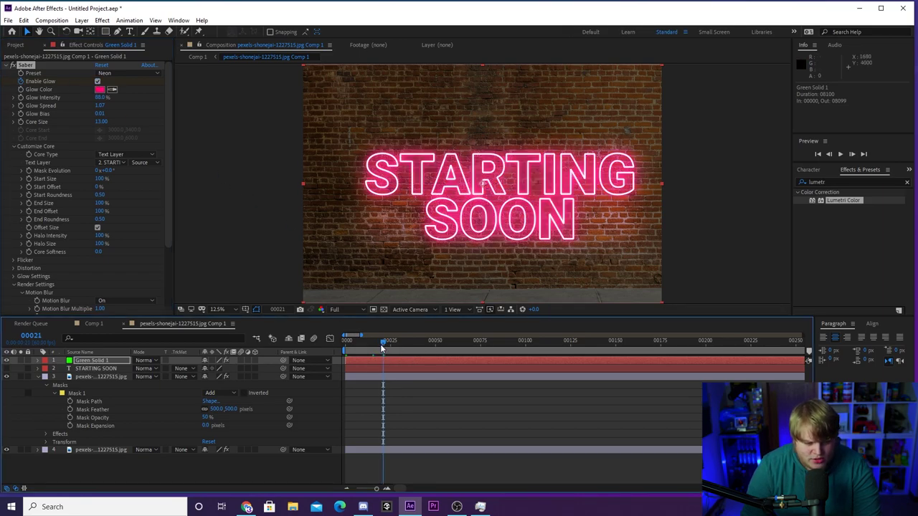
drag(382, 343, 378, 340)
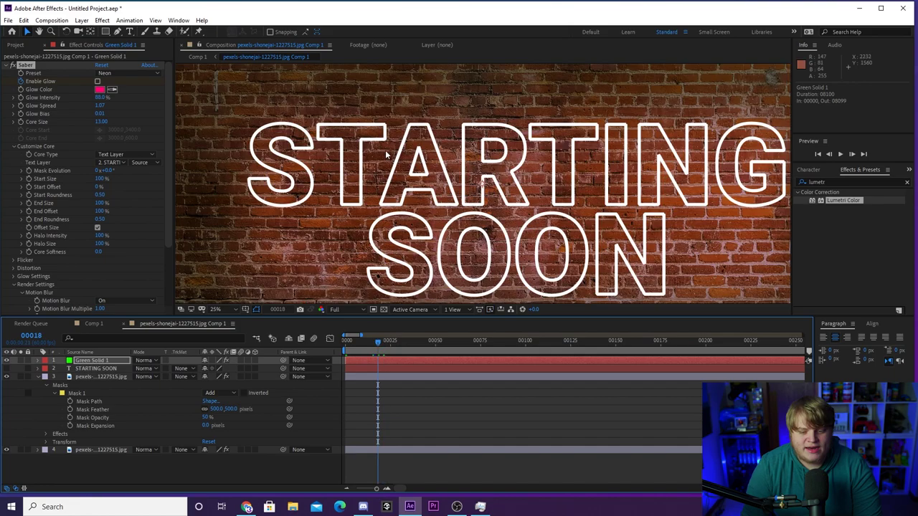
scroll(539, 169, up, 1)
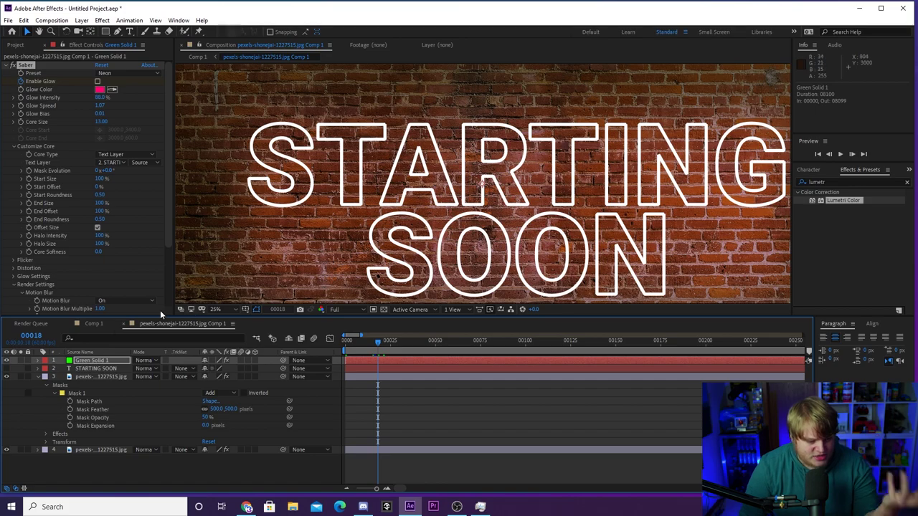
- Preview the flickering sign in Comp 1 from the start, zoom the viewer out, then reopen the precomp
click(94, 323)
key(Home)
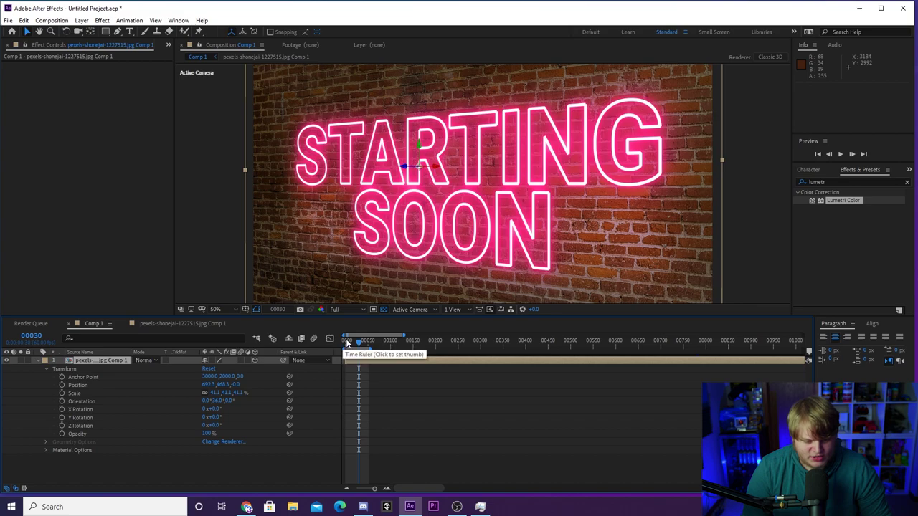
drag(357, 340, 311, 338)
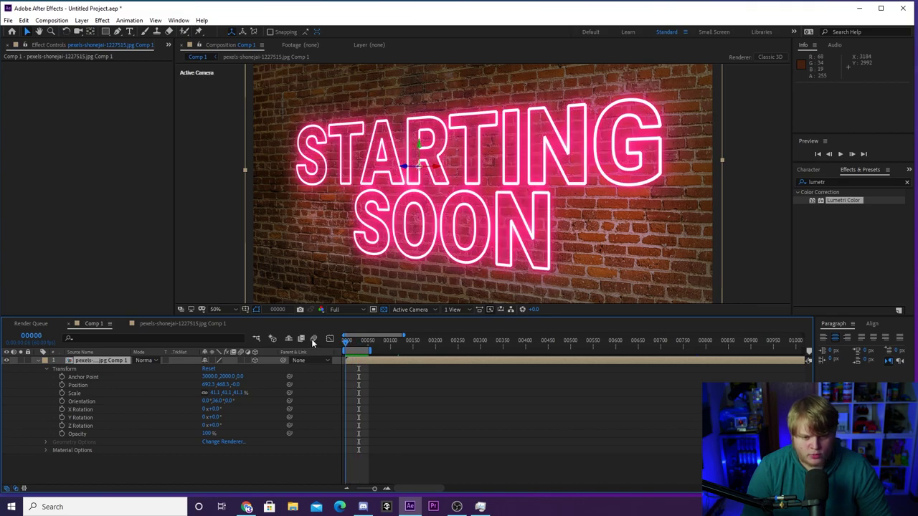
key(space)
key(space)
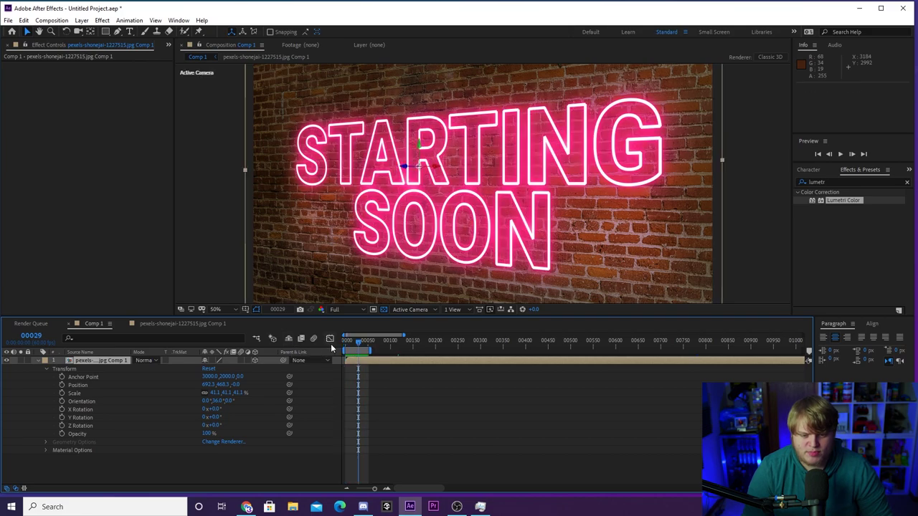
key(space)
key(comma)
key(comma)
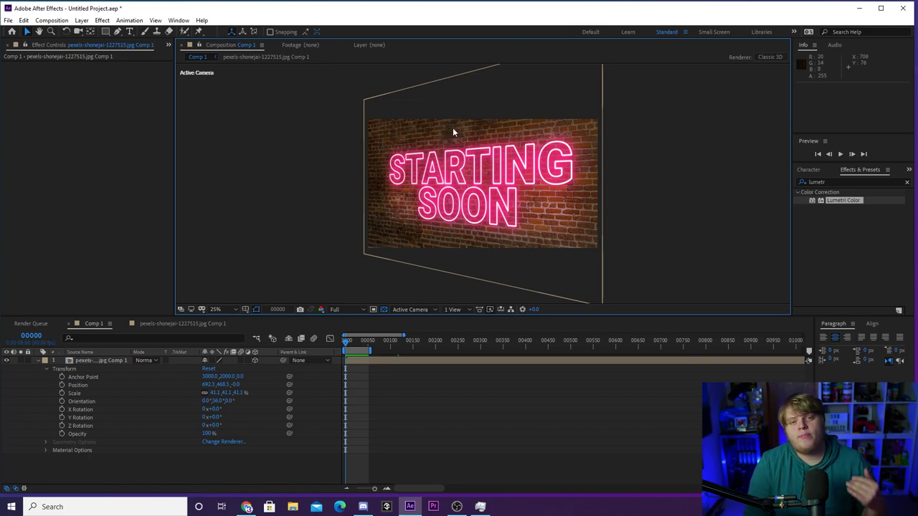
click(197, 324)
- Switch Saber's preset to Heat for a fiery orange glow
click(83, 362)
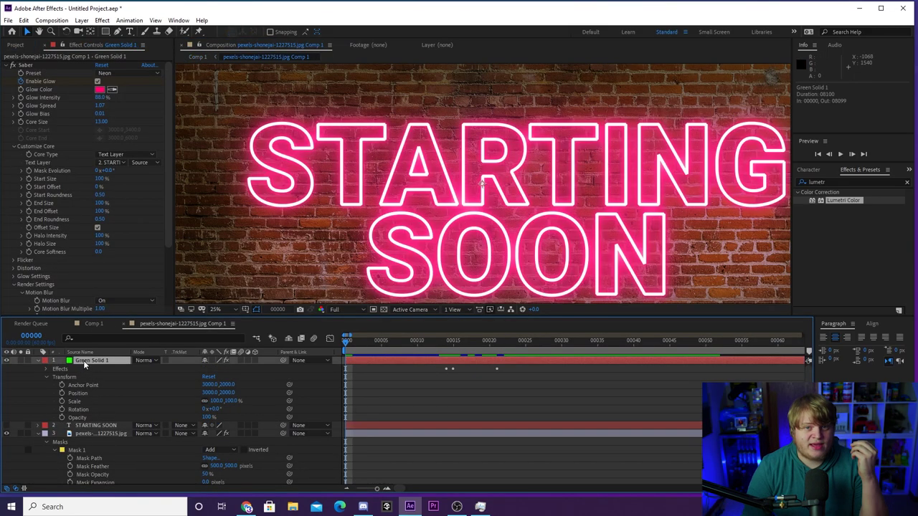
click(127, 72)
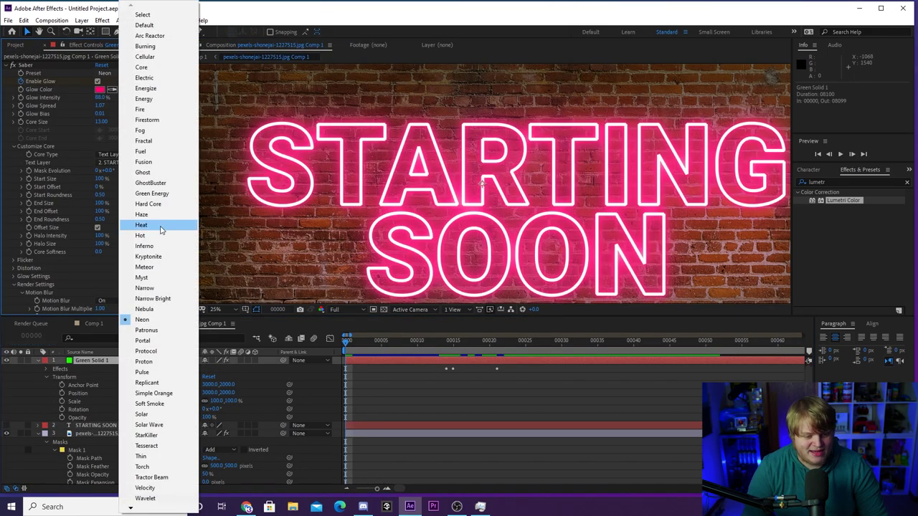
click(160, 225)
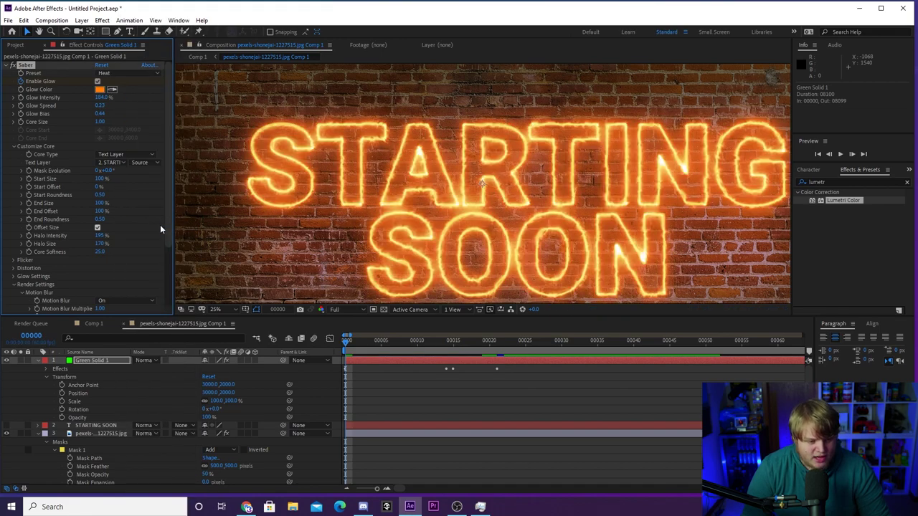
- Back in Comp 1, zoom in and out on the fire sign and scrub its opening frames
click(93, 324)
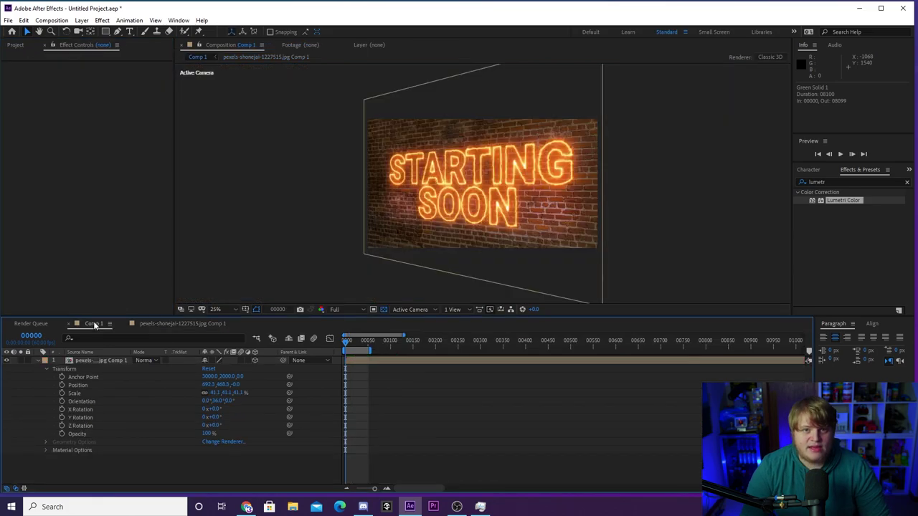
key(period)
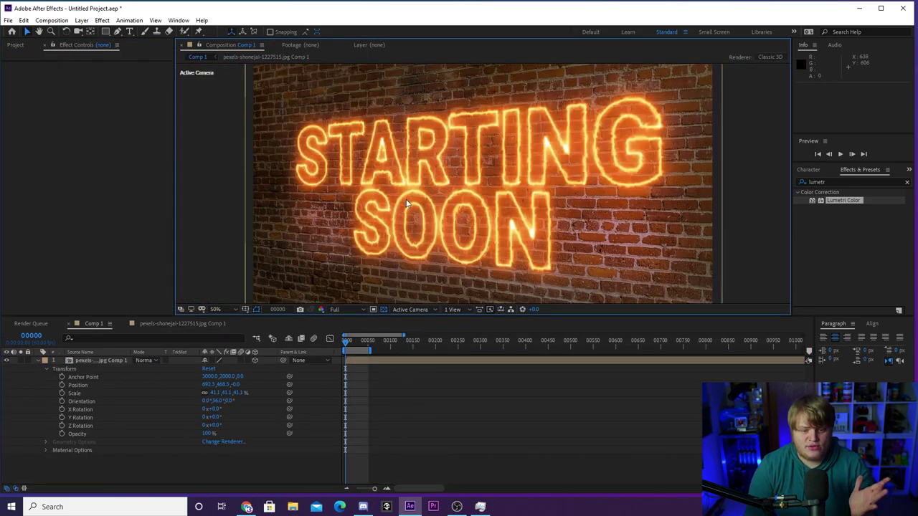
key(comma)
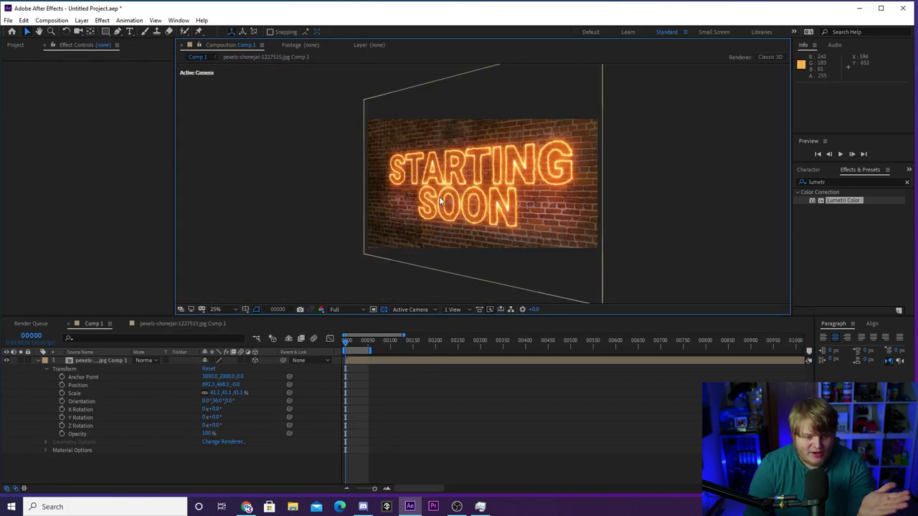
drag(346, 343, 315, 340)
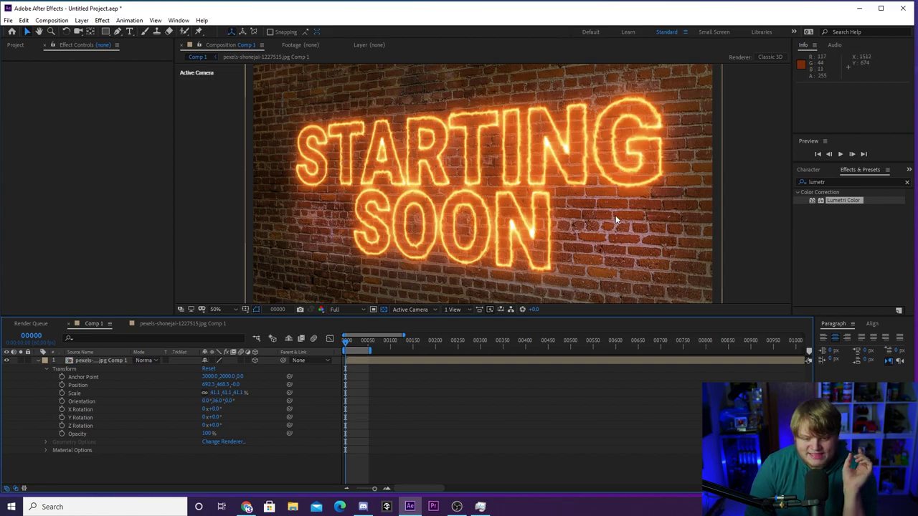
key(comma)
key(comma)
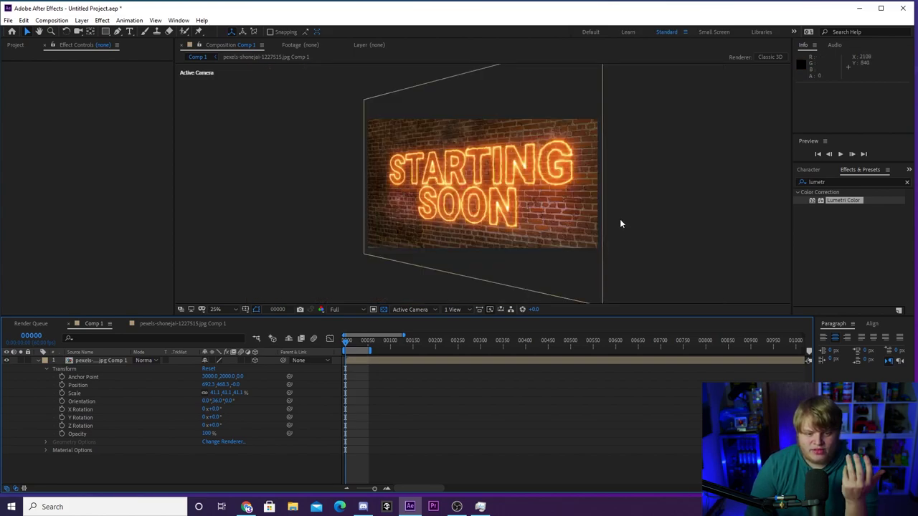